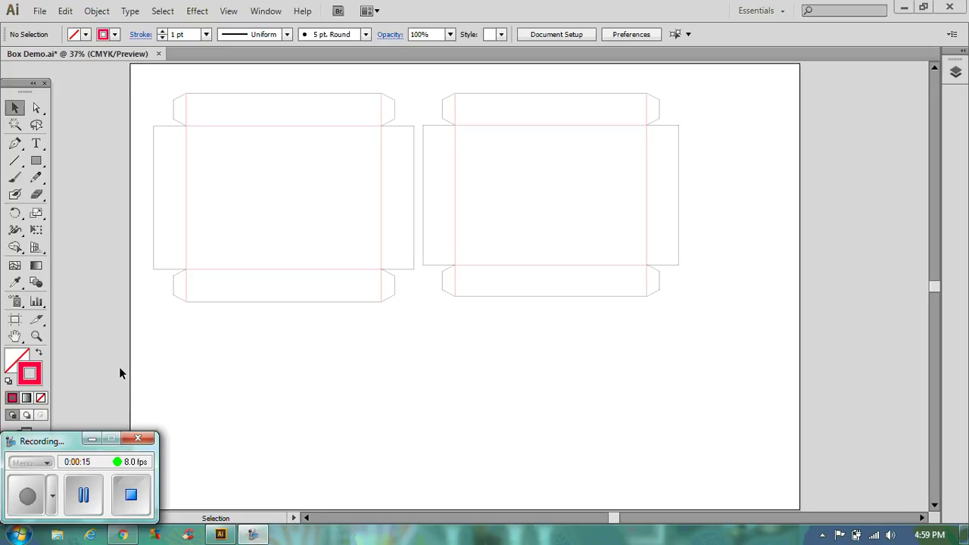
- Review the box dieline and the browser's box reference images, then return to the dieline document
left_click(621, 95)
left_click(711, 185)
left_click(131, 538)
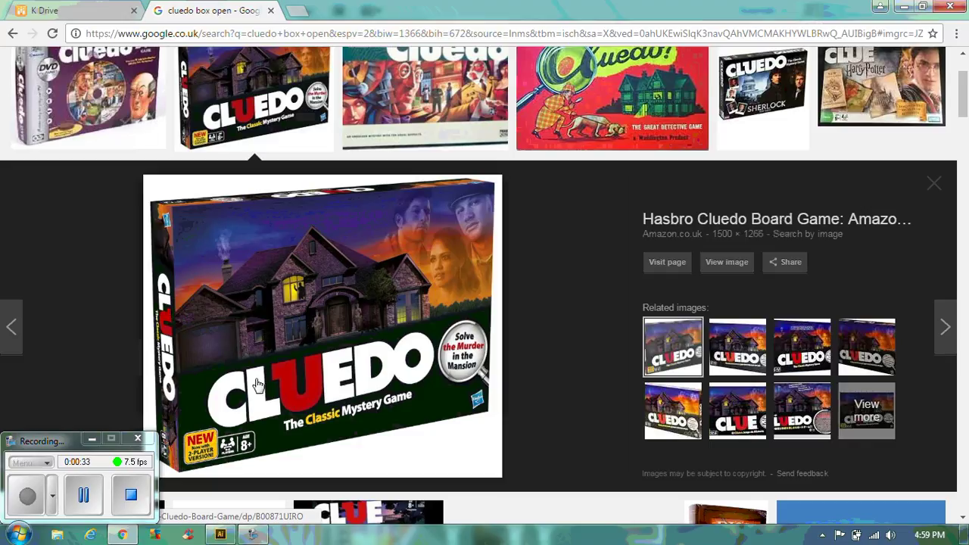
left_click(222, 535)
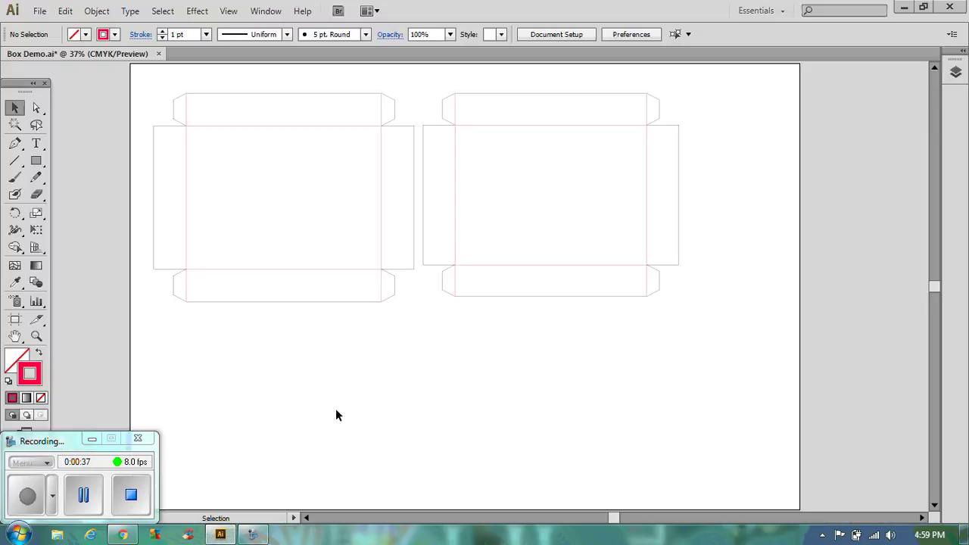
- Create a new 900 × 600 mm document in millimetres via File > New
left_click(38, 12)
left_click(53, 28)
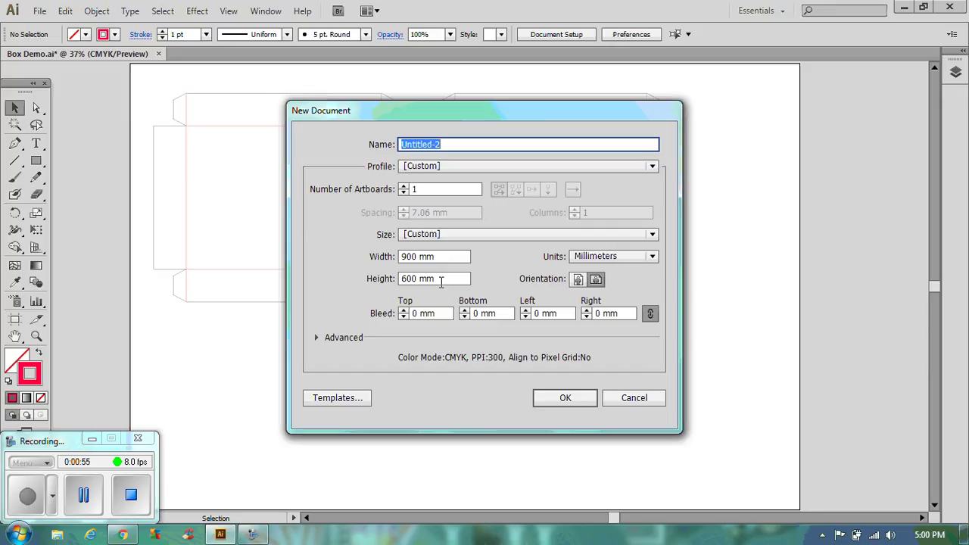
left_click(553, 405)
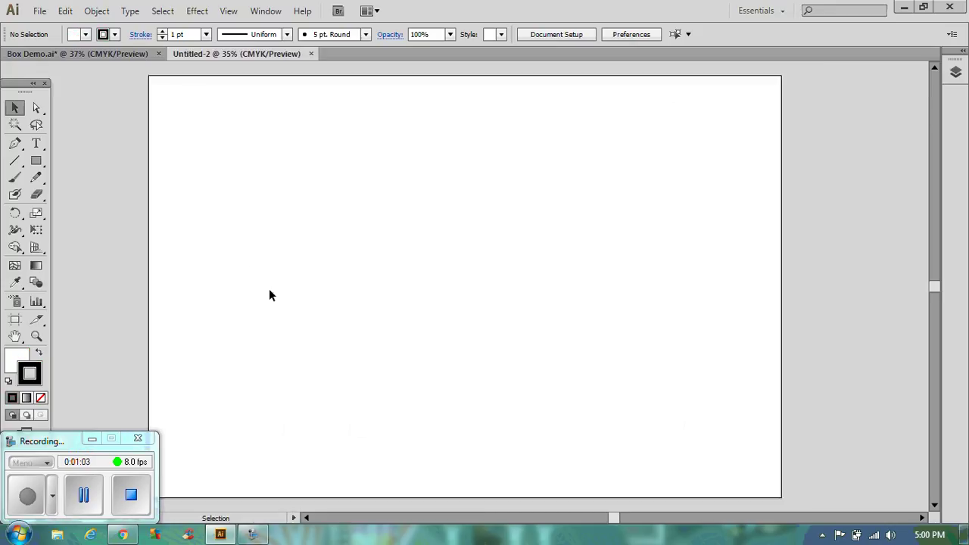
- Choose the Rectangle tool with fill set to None, compare with Box Demo, and return to Untitled-2
left_click(35, 161)
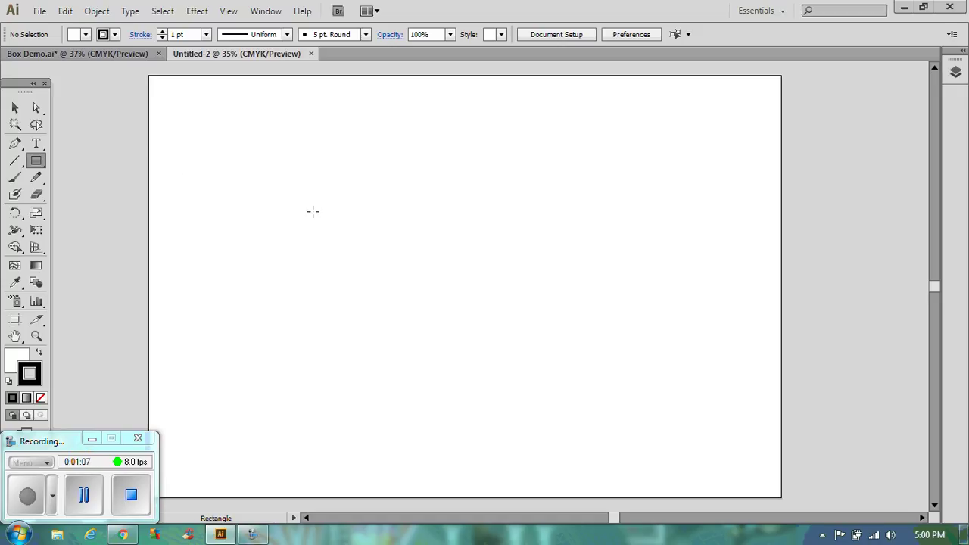
left_click(84, 35)
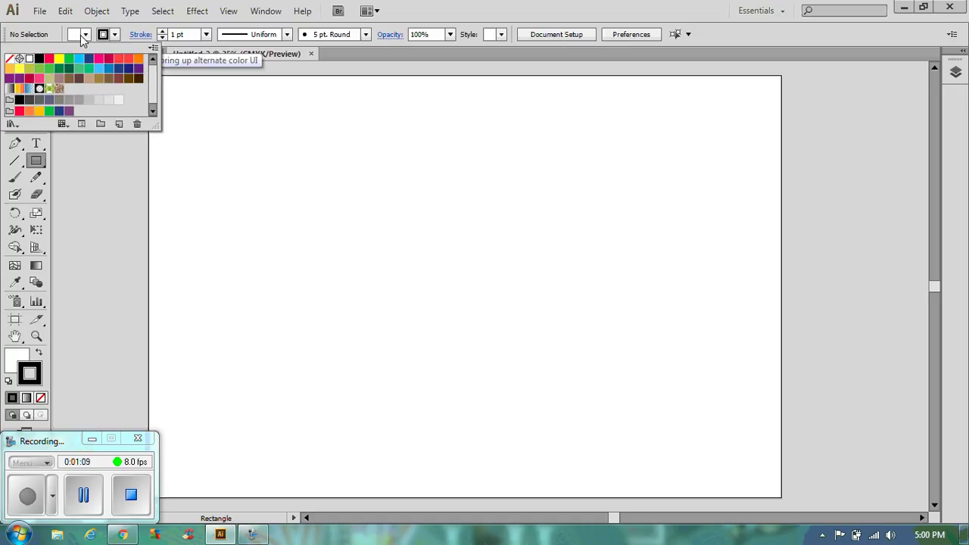
left_click(9, 60)
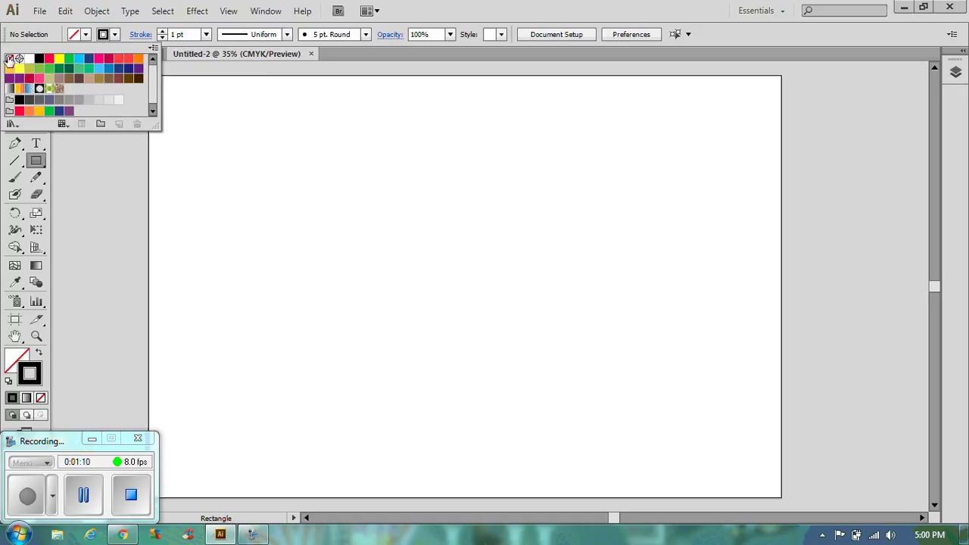
left_click(87, 35)
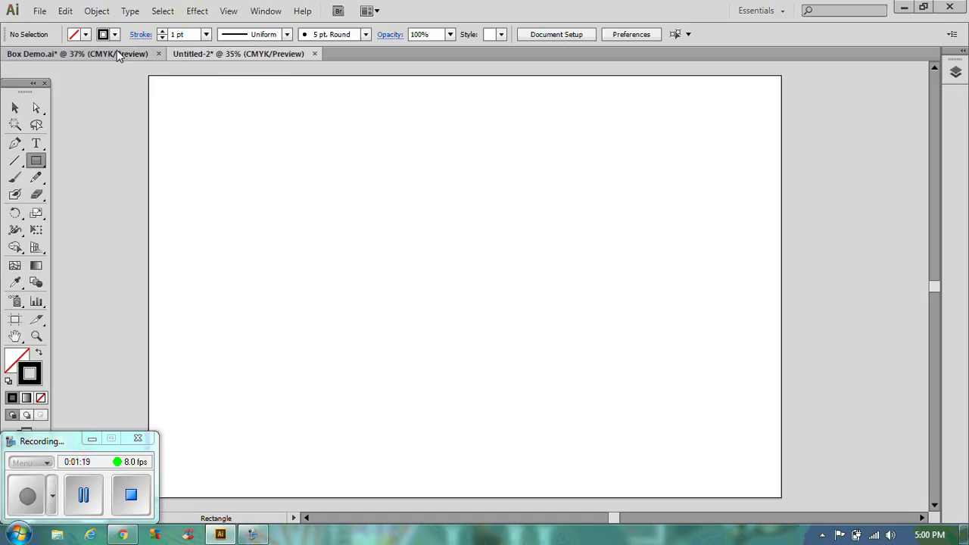
left_click(117, 51)
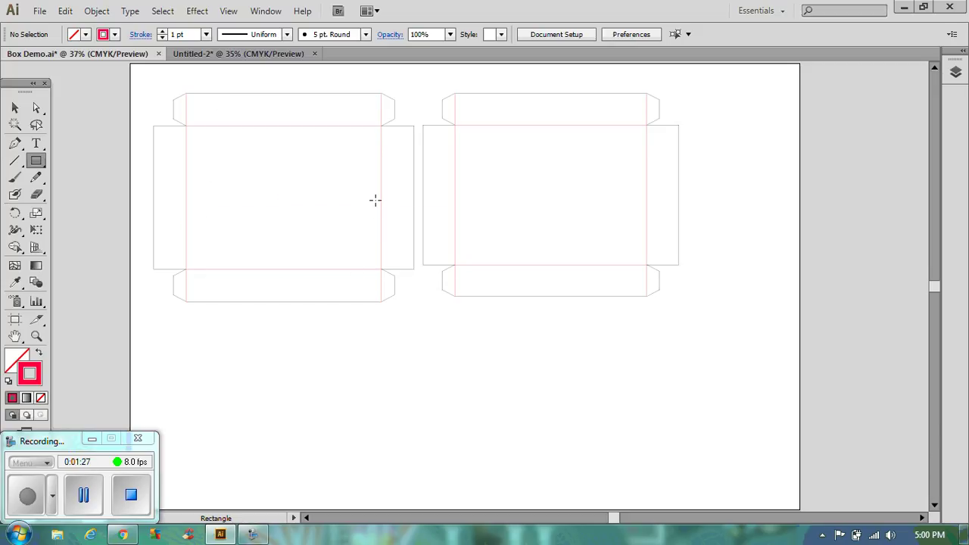
left_click(242, 54)
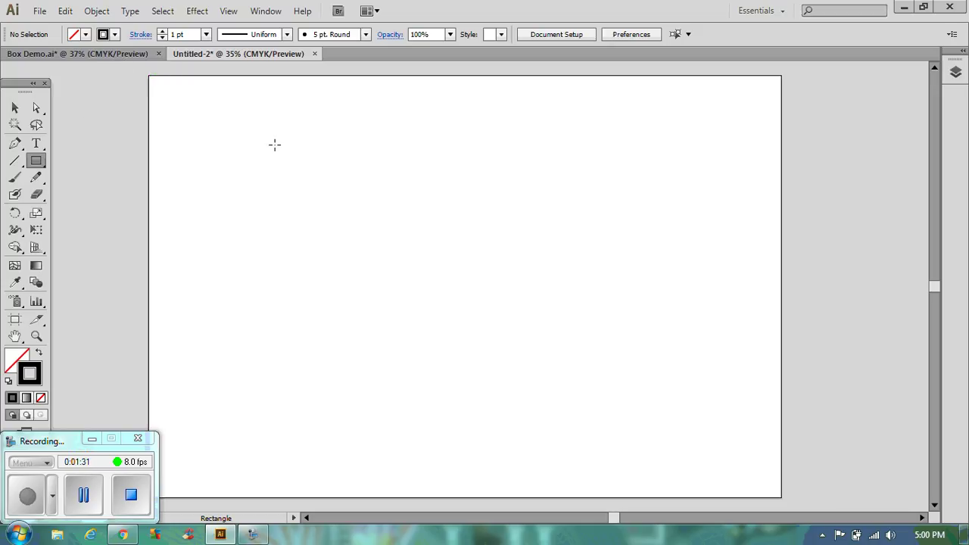
- Draw an exact 225 × 180 mm rectangle on the Untitled-2 artboard
left_click(250, 172)
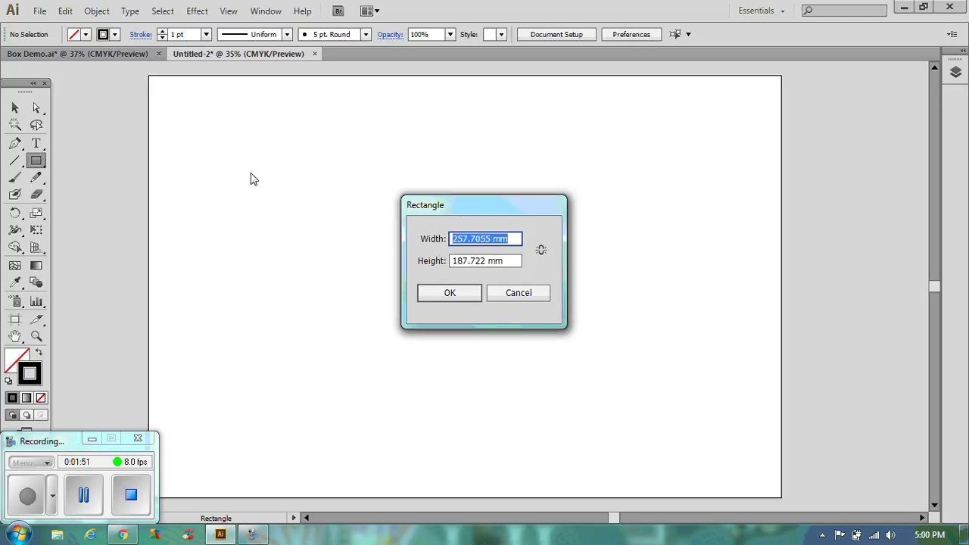
type("225")
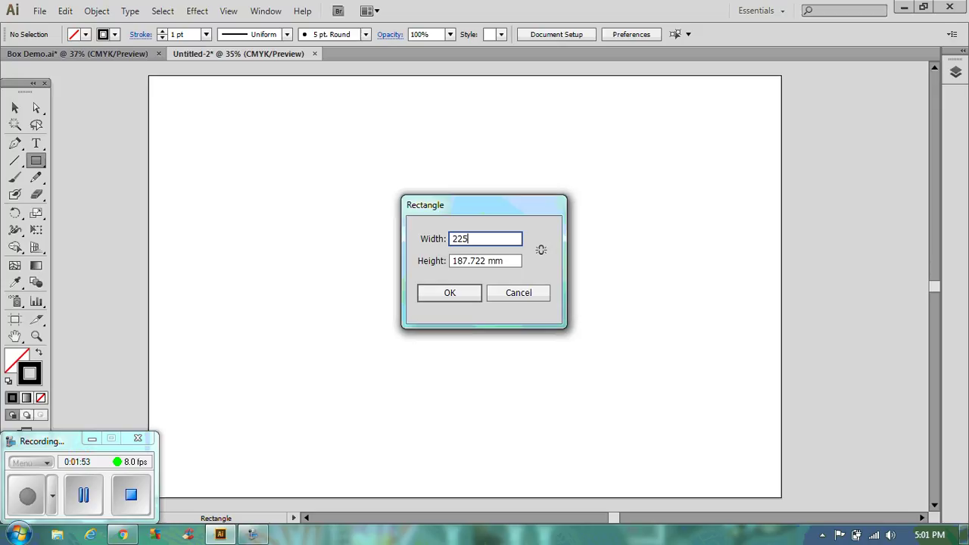
key("Tab")
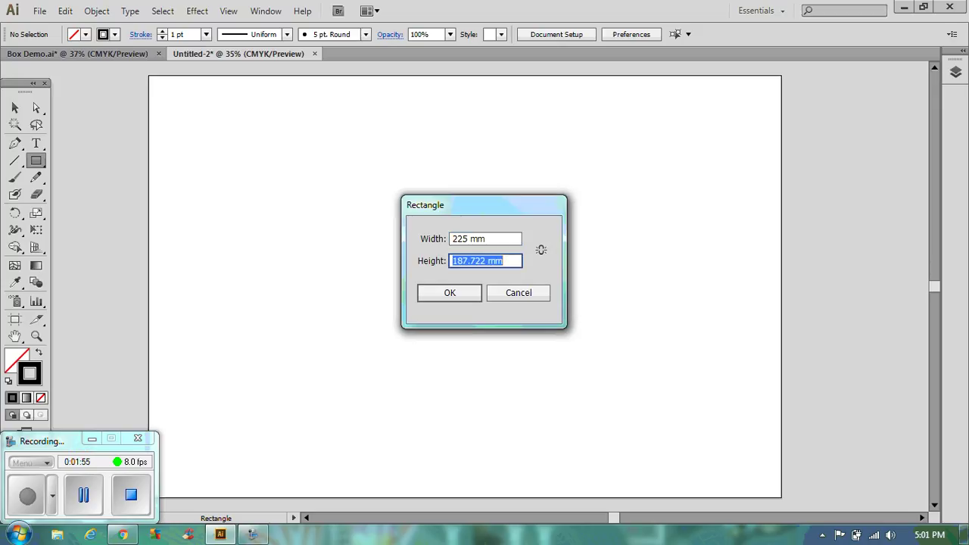
type("180")
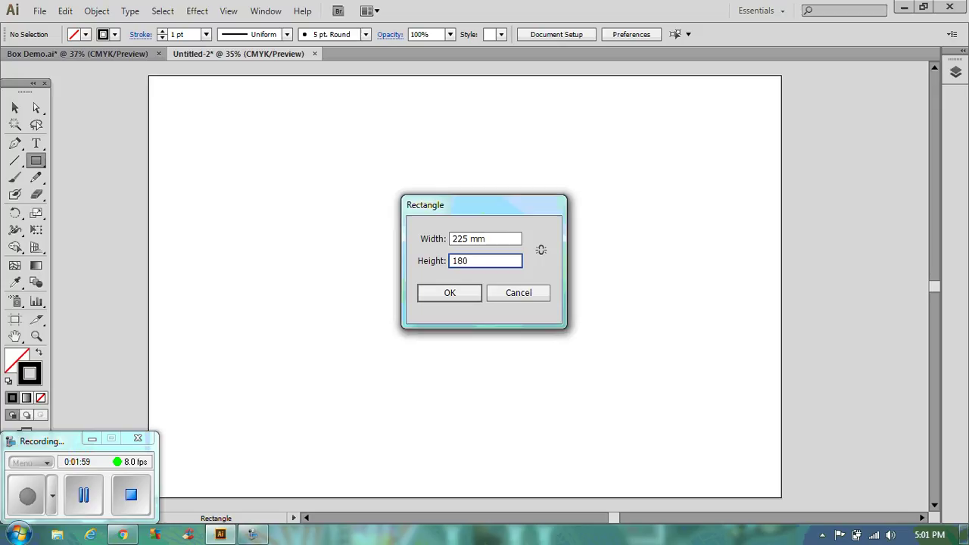
key("Return")
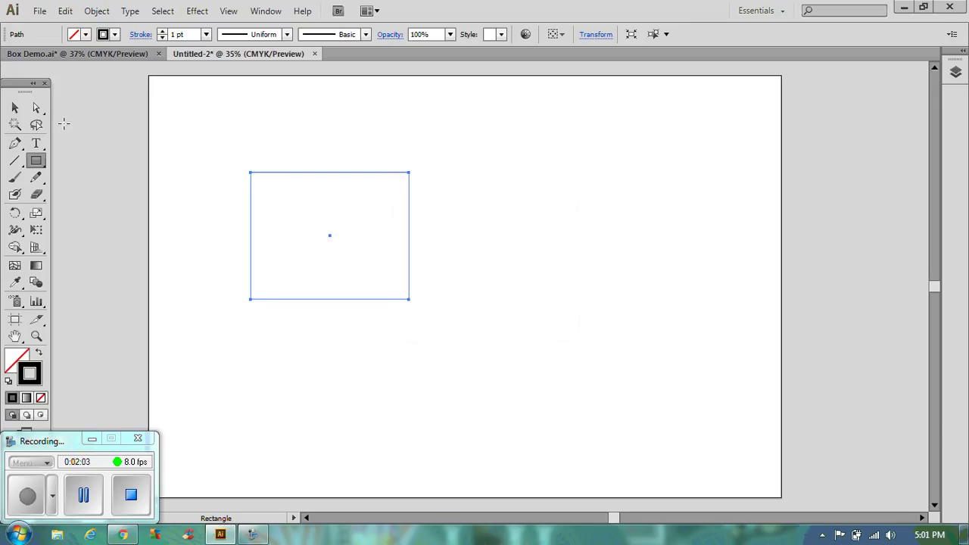
- Give the 225 × 180 mm rectangle a red stroke, then compare with Box Demo and return
left_click(15, 107)
left_click(203, 162)
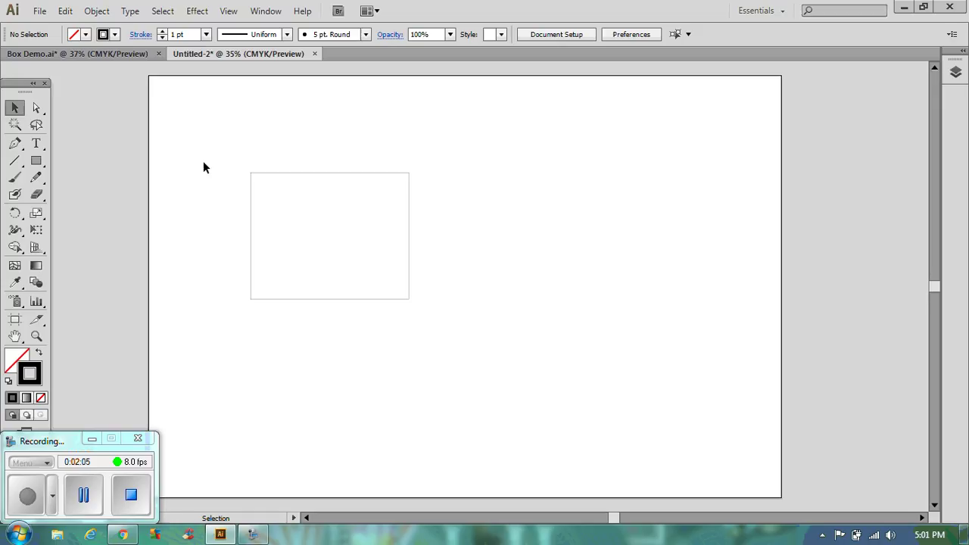
left_click_drag(203, 158, 518, 361)
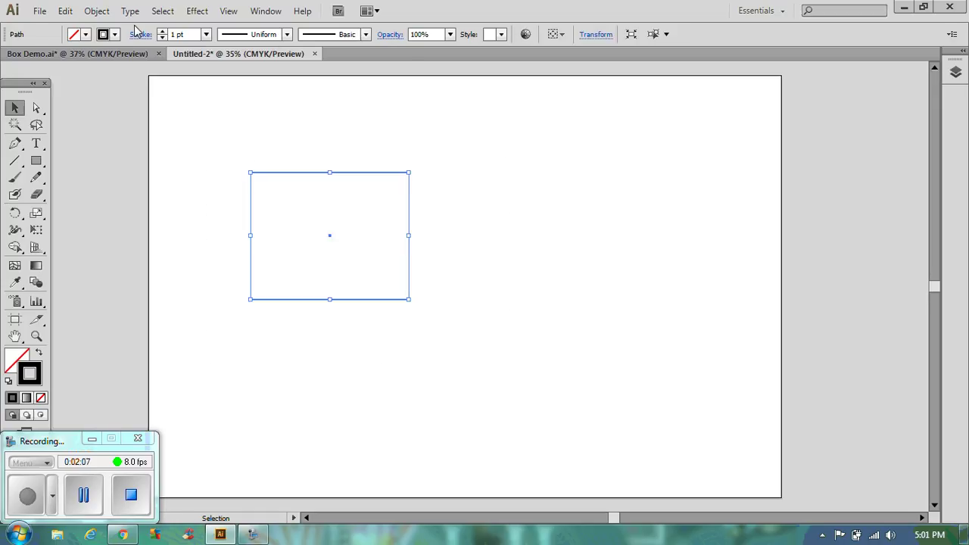
left_click(105, 34)
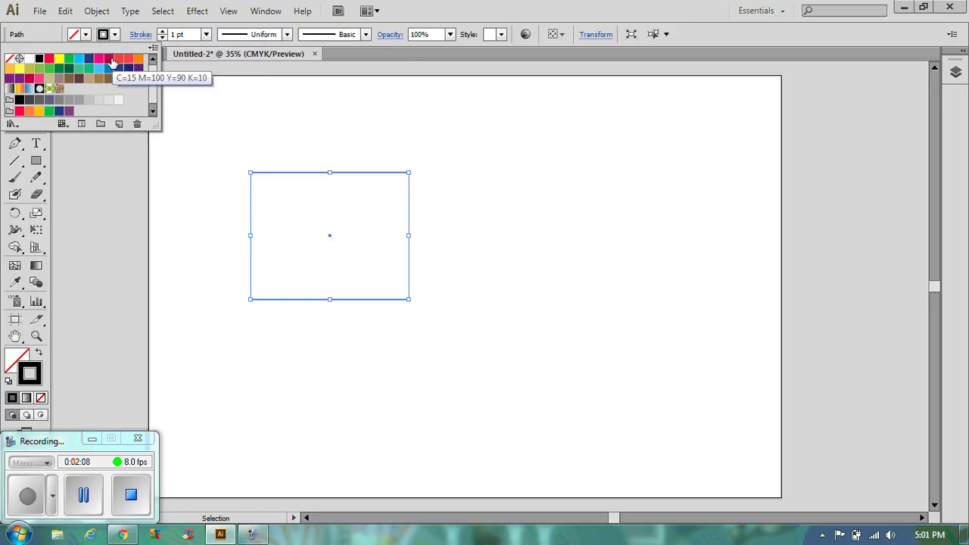
left_click(49, 58)
left_click(231, 137)
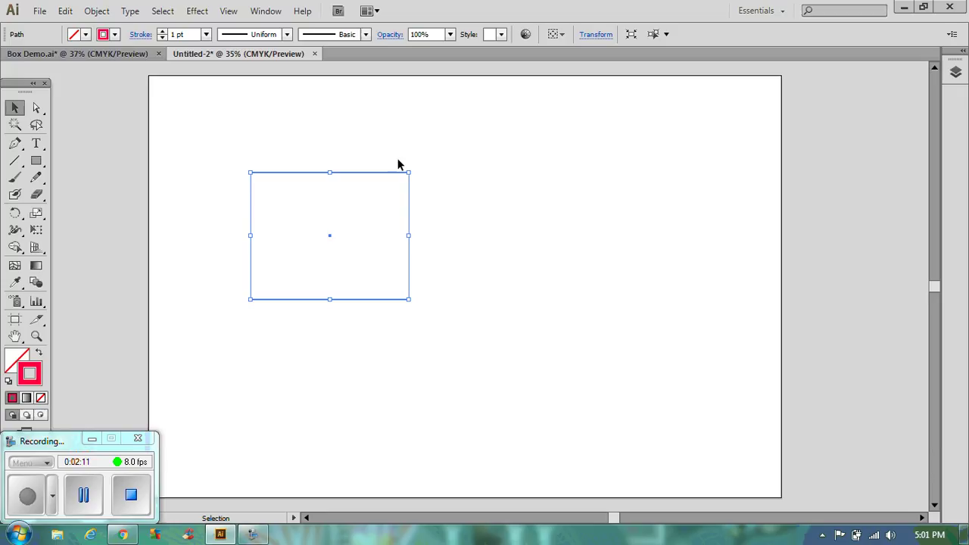
left_click(433, 160)
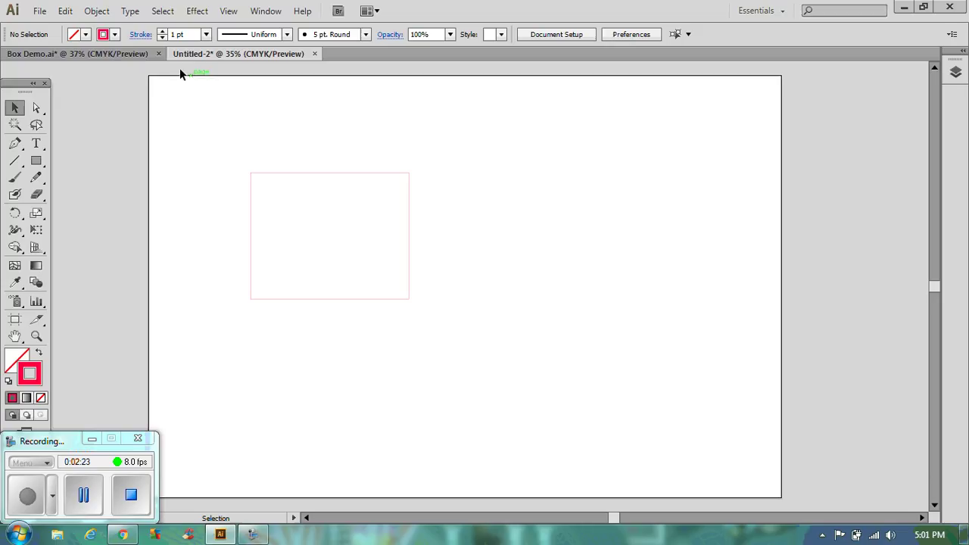
left_click(121, 55)
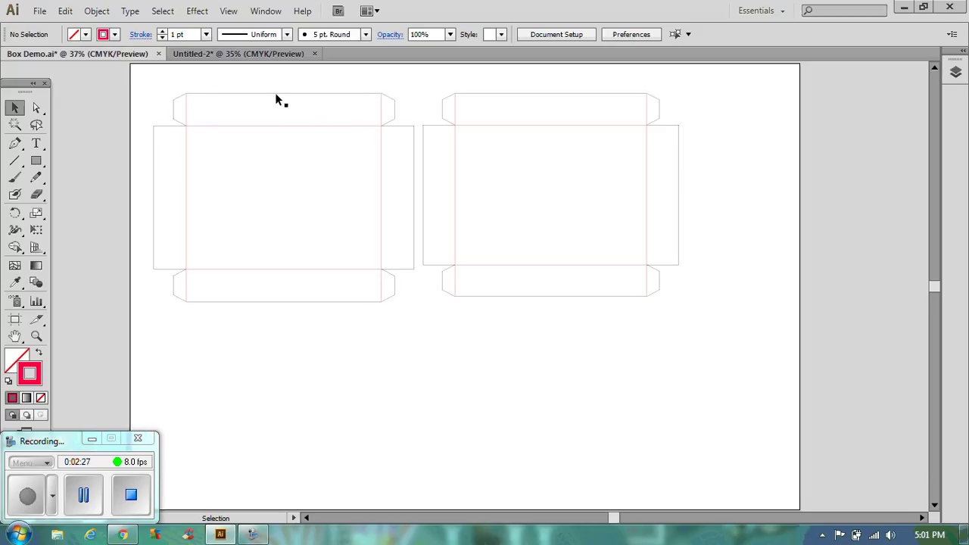
left_click(205, 55)
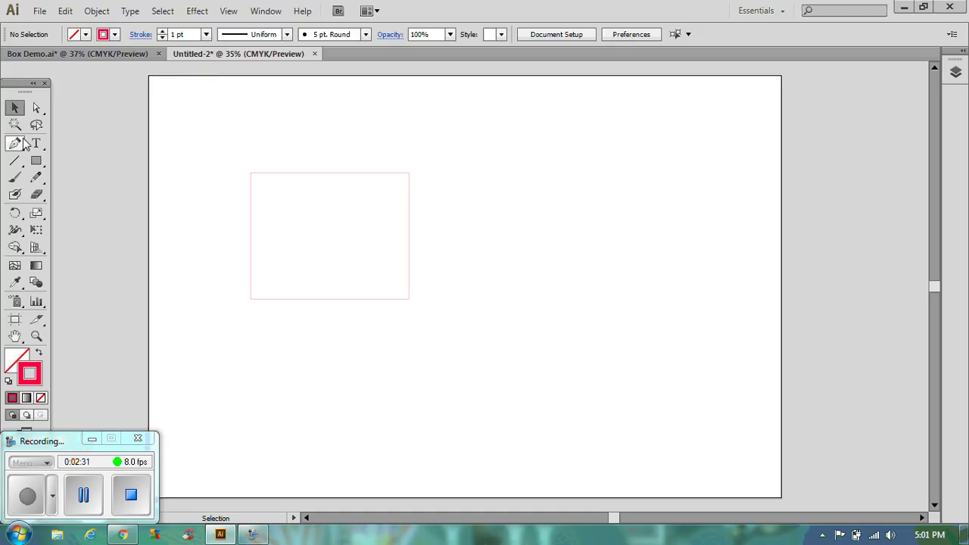
- Draw a 40 mm vertical line with the Line Segment tool
left_click(14, 160)
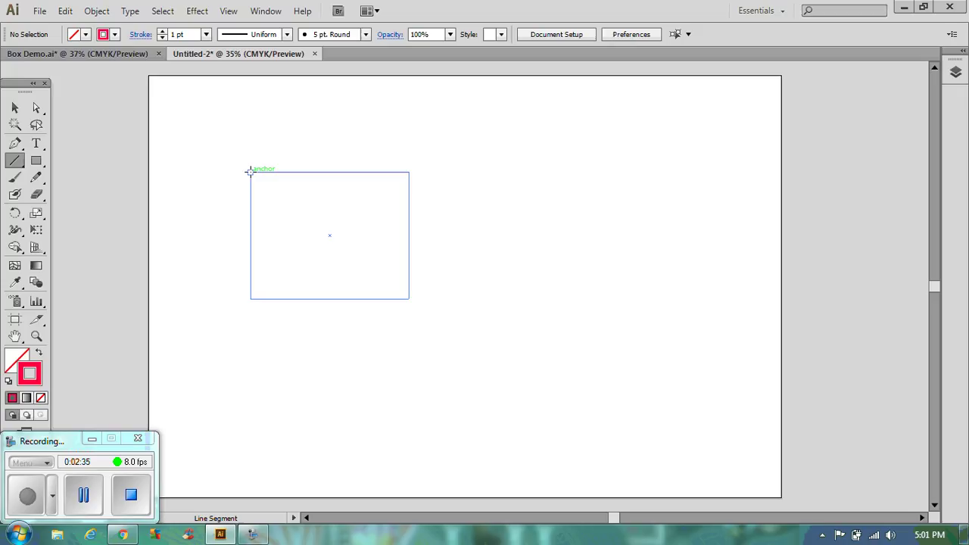
left_click(250, 172)
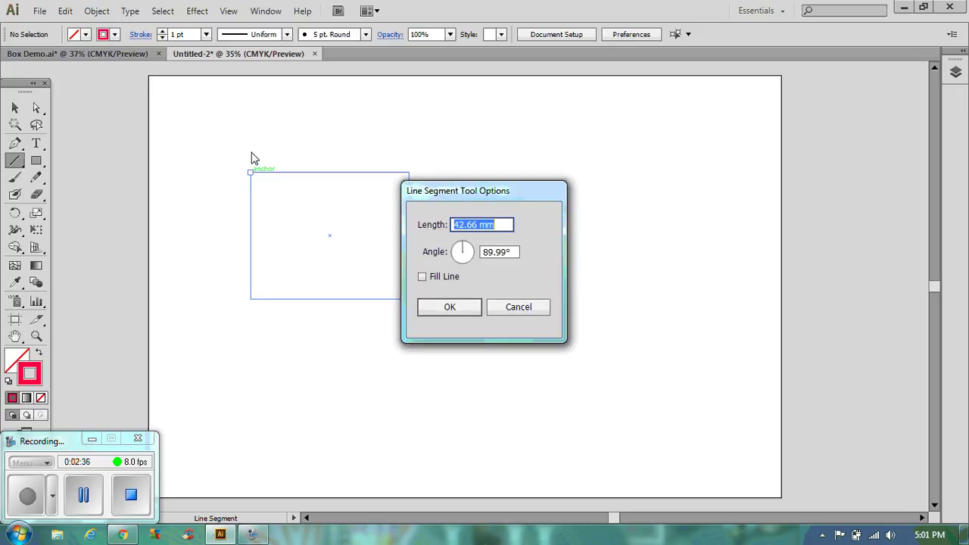
left_click(517, 308)
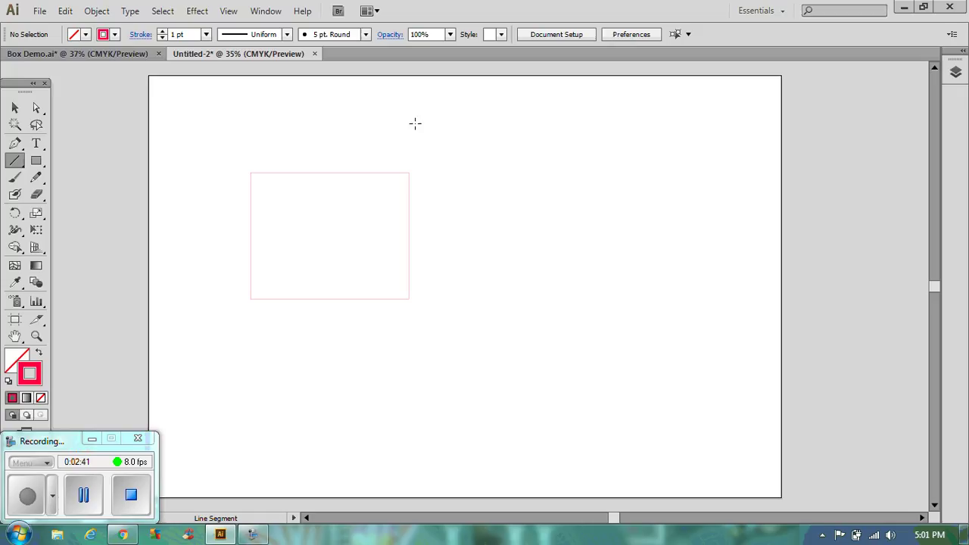
left_click(433, 125)
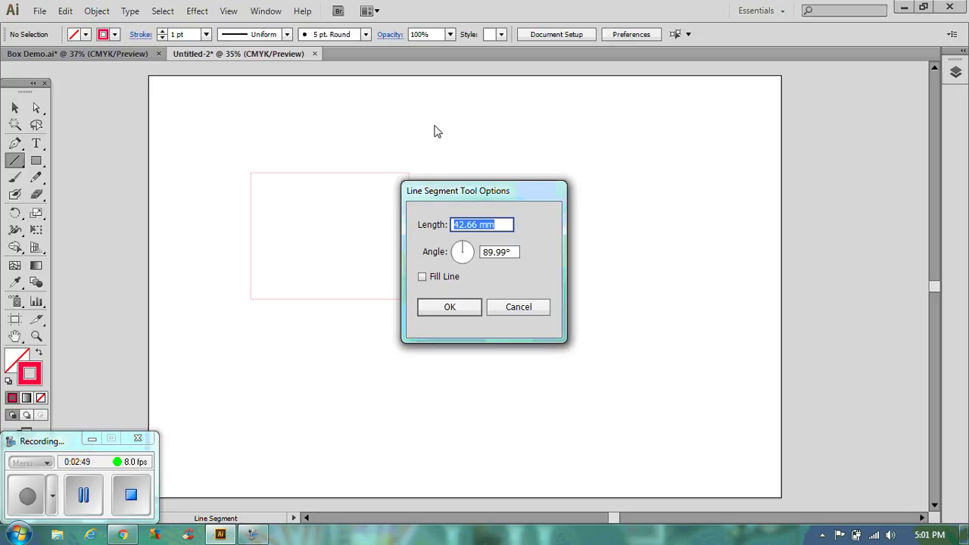
type("40")
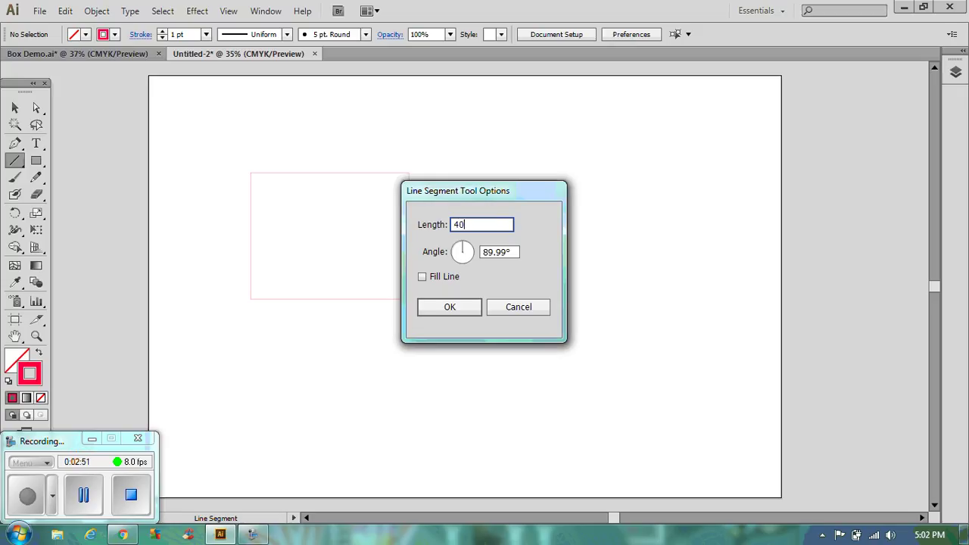
key("Return")
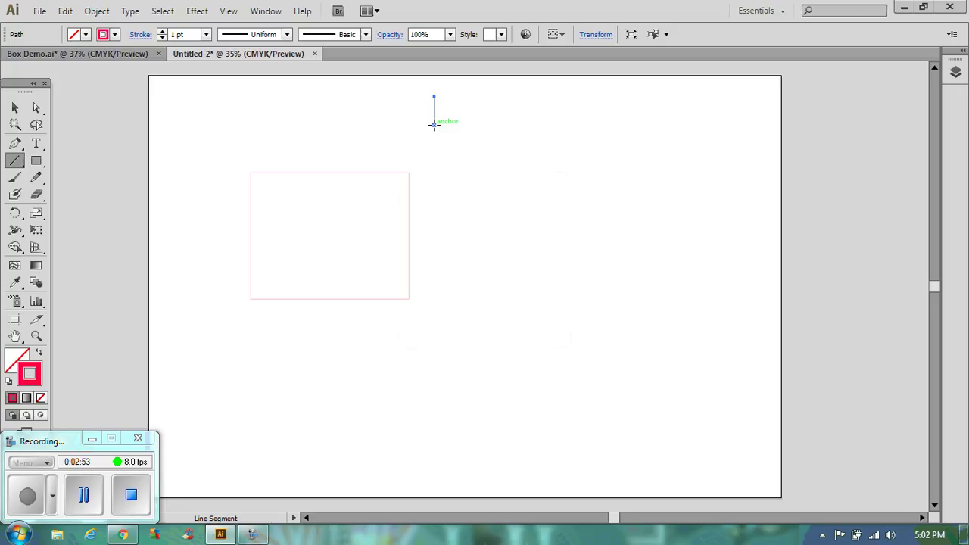
- Move the 40 mm line onto the rectangle's top-right corner
left_click(15, 107)
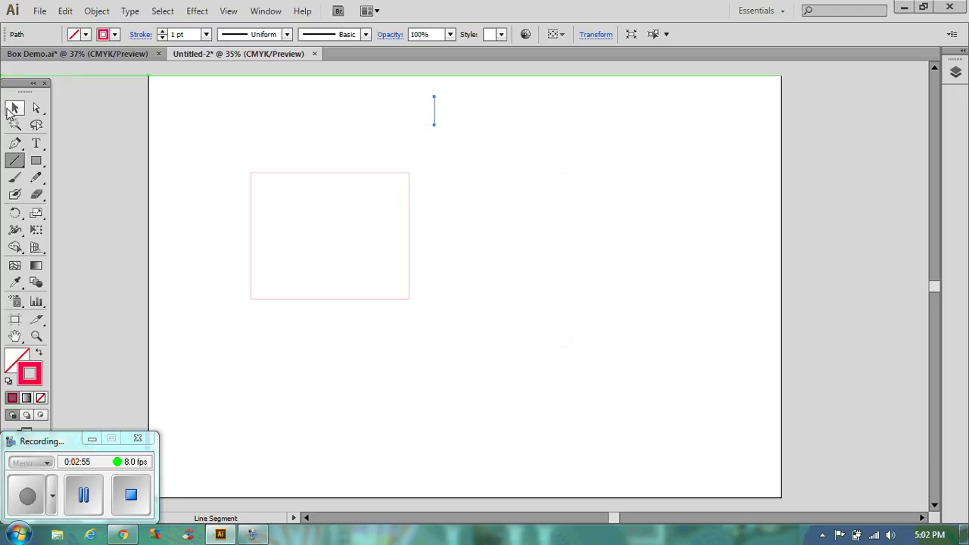
left_click(445, 134)
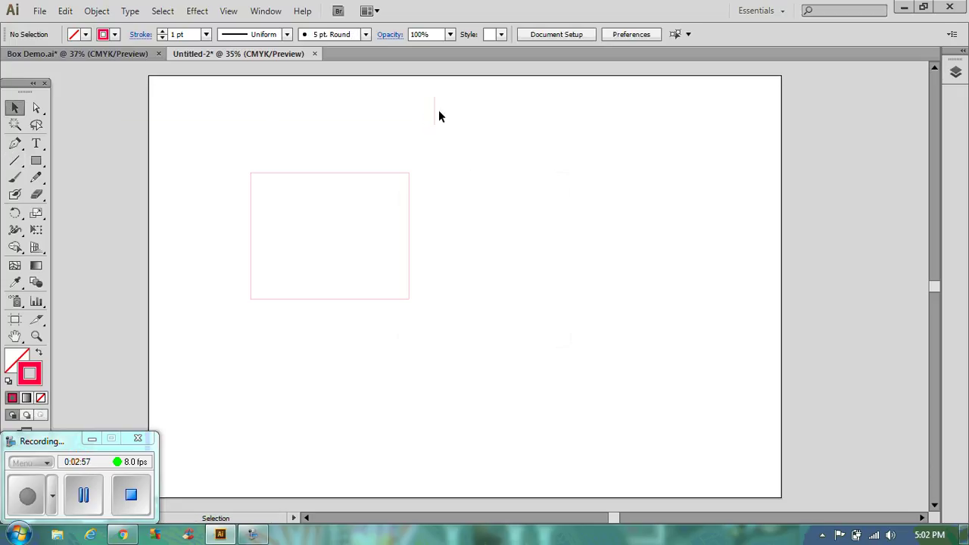
left_click_drag(435, 115, 408, 161)
- Zoom in on the rectangle and place a copy of the 40 mm line at its top-left corner
left_click(439, 219)
left_click(35, 336)
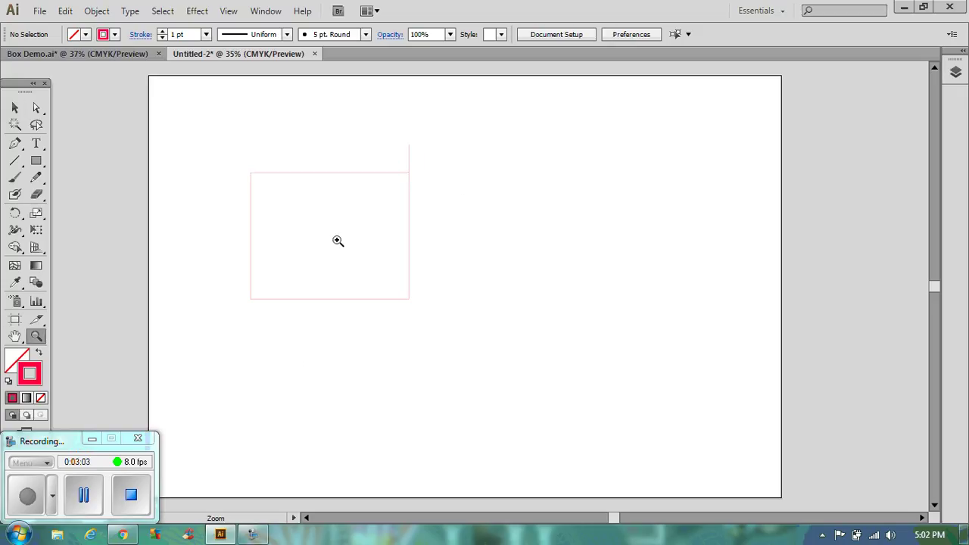
left_click_drag(201, 115, 495, 344)
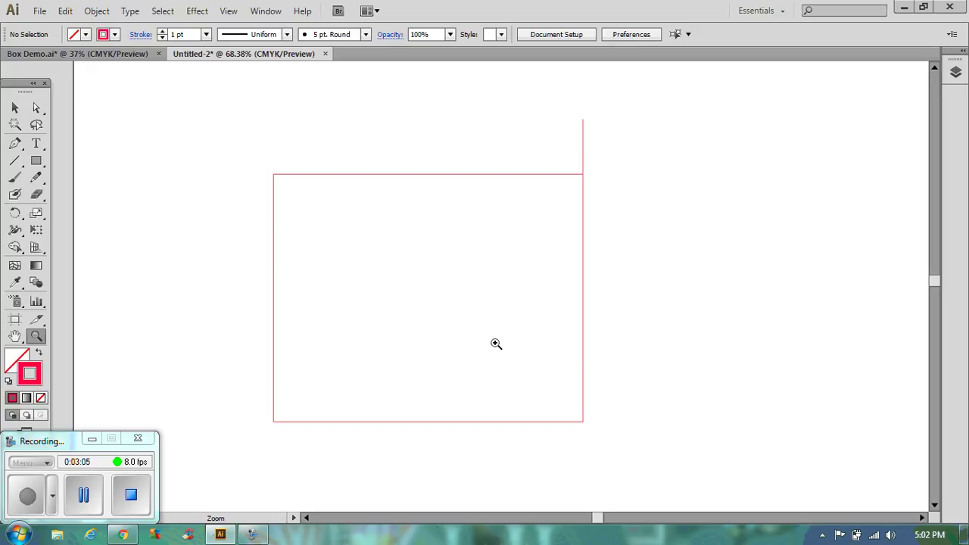
left_click(14, 108)
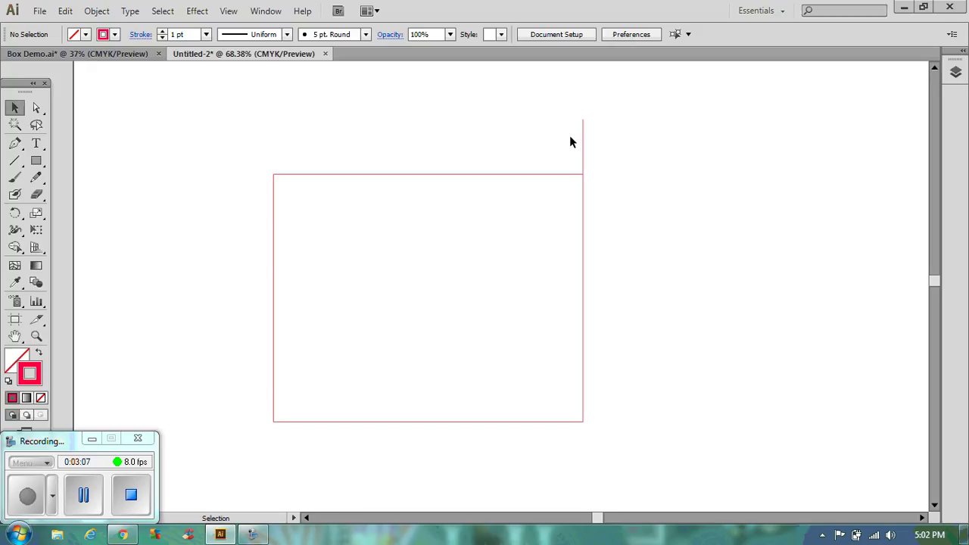
left_click(584, 141)
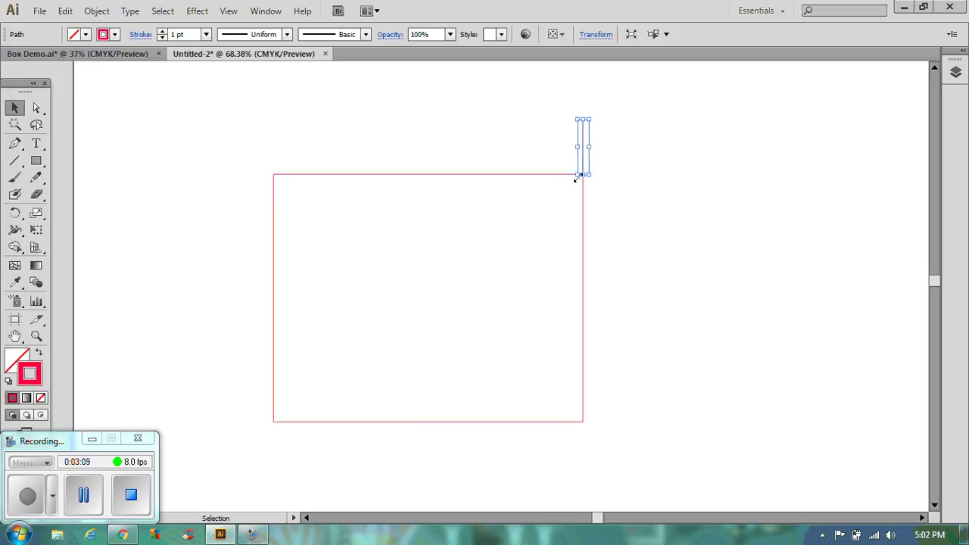
key("ctrl+v")
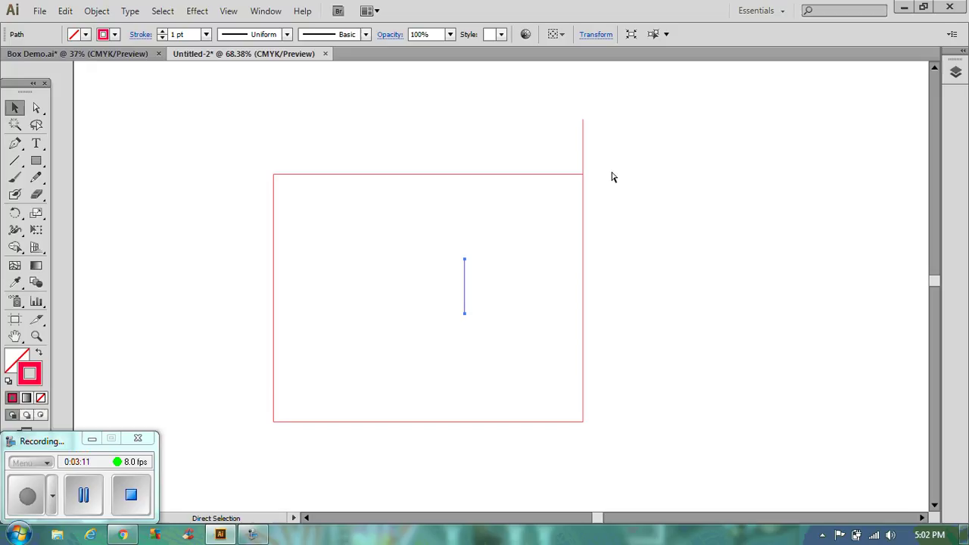
left_click_drag(465, 285, 275, 147)
- Place copies below the bottom-left and bottom-right corners, then compare with Box Demo
left_click(464, 288)
left_click_drag(461, 286, 282, 443)
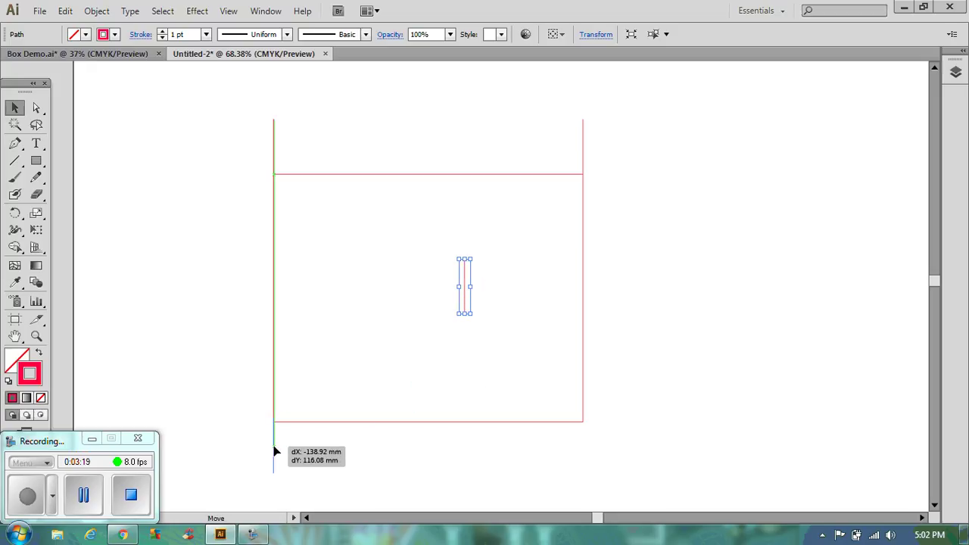
left_click_drag(274, 452, 273, 453)
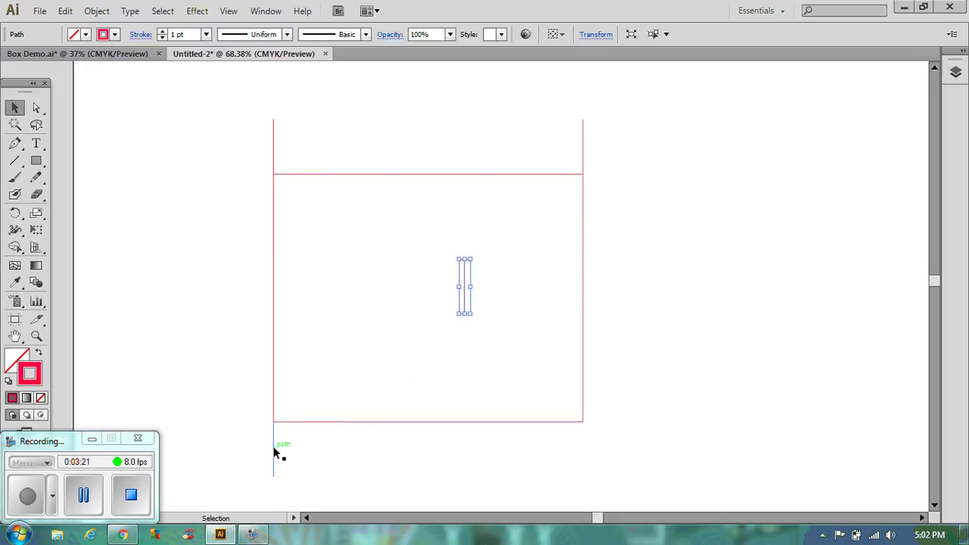
left_click_drag(469, 277, 585, 448)
left_click(656, 415)
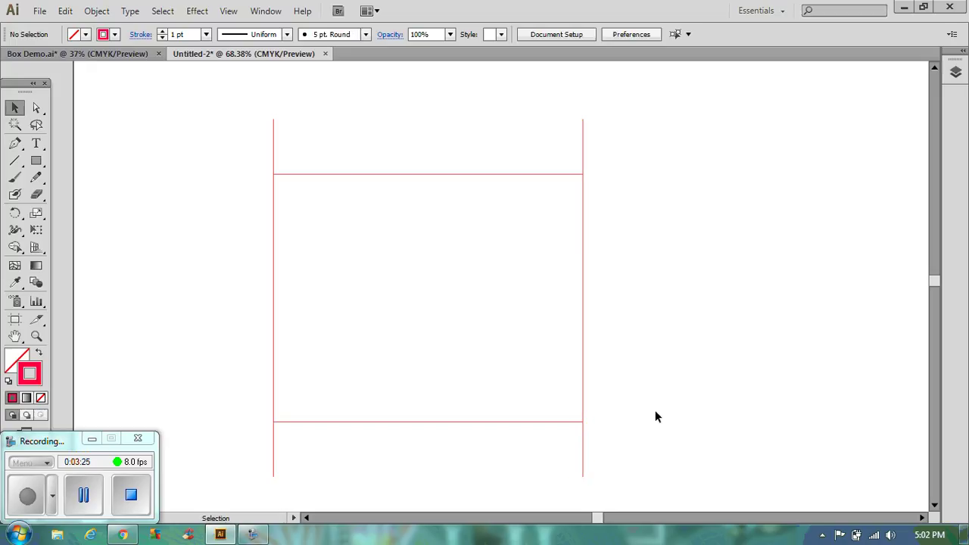
left_click(119, 57)
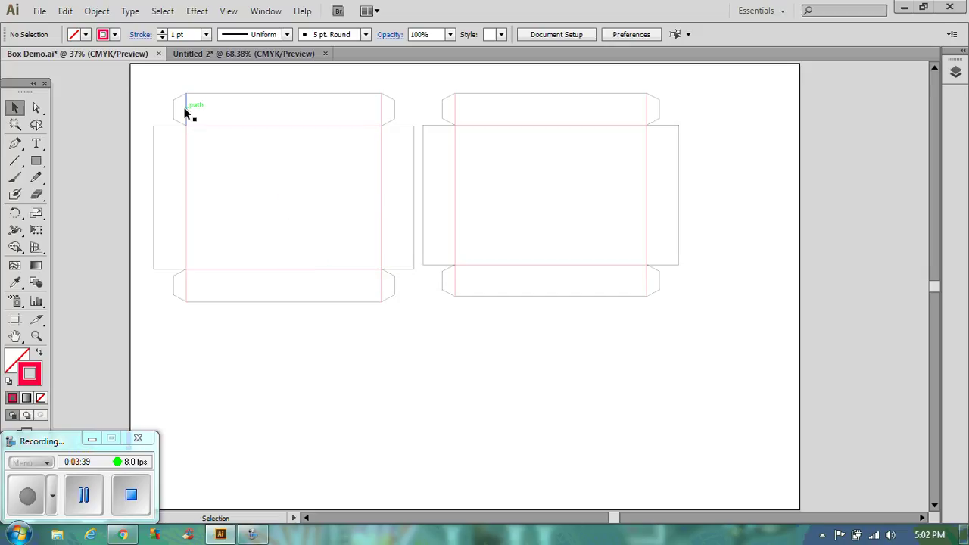
left_click(193, 54)
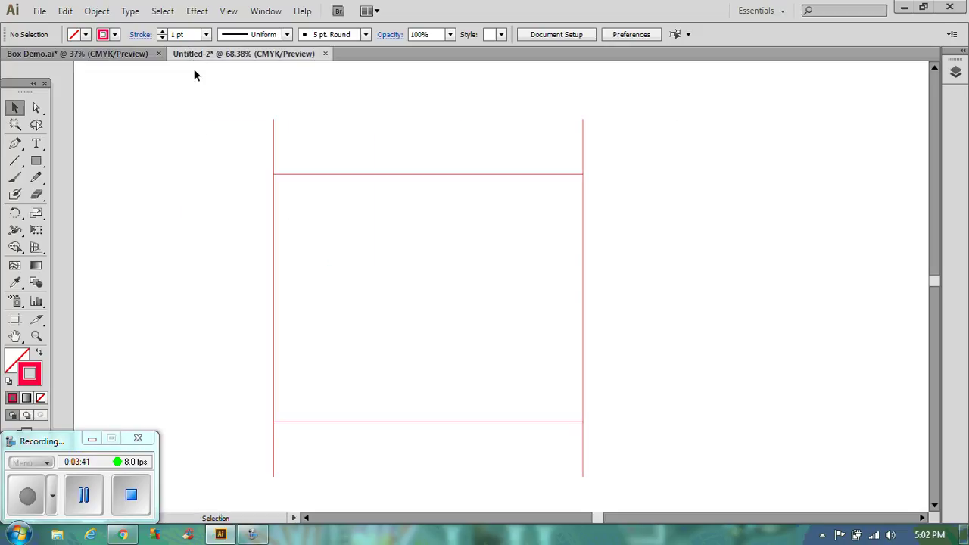
- Copy a vertical line and rotate the pasted copy 90° into a horizontal line
left_click(273, 165)
key("a")
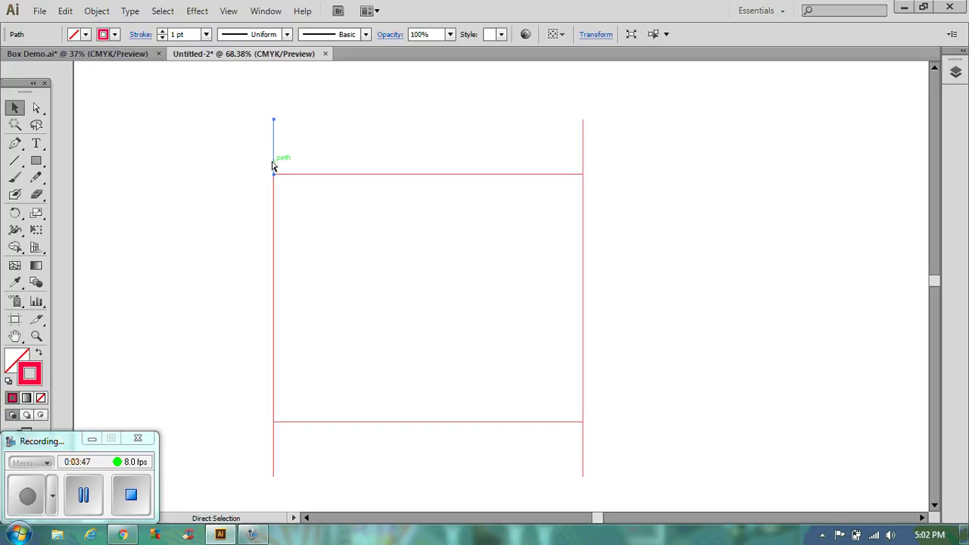
key("v")
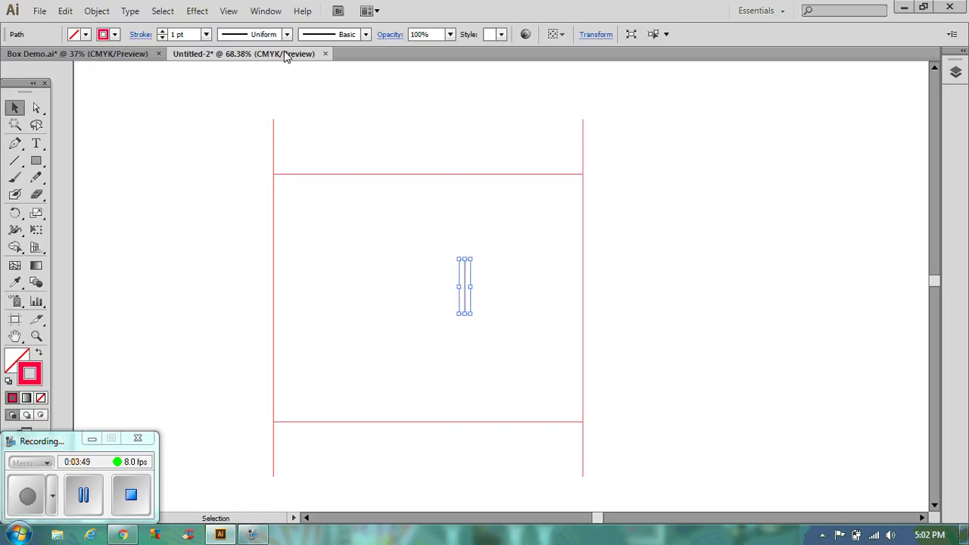
left_click(97, 11)
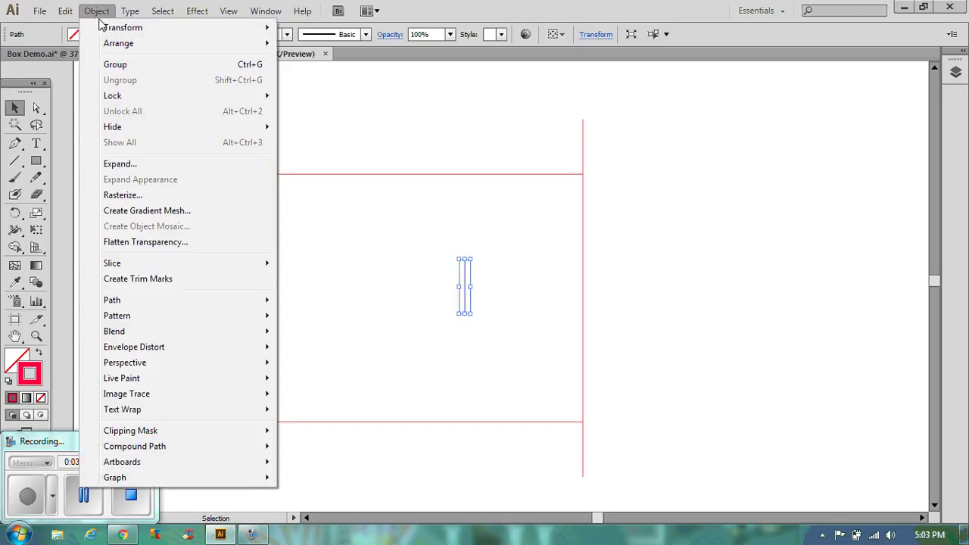
mouse_move(126, 27)
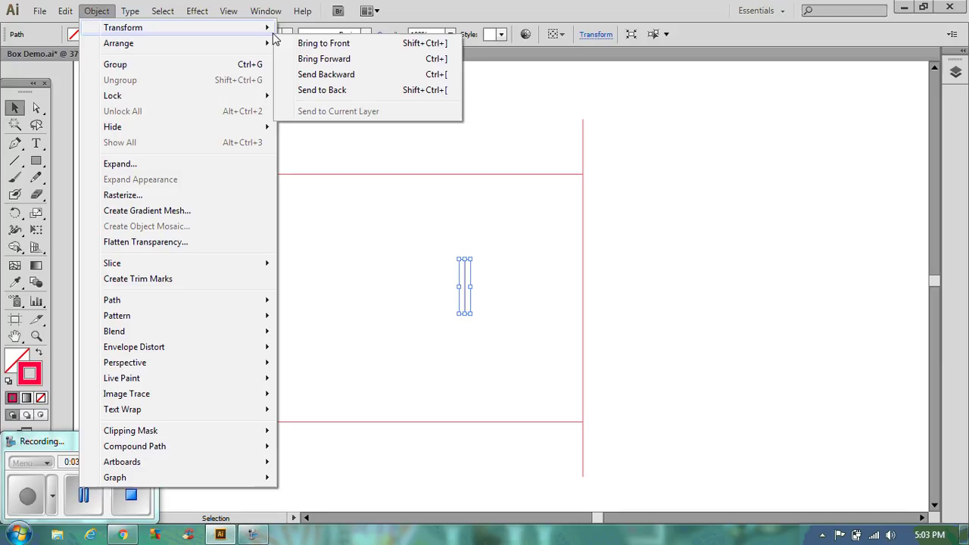
left_click(318, 65)
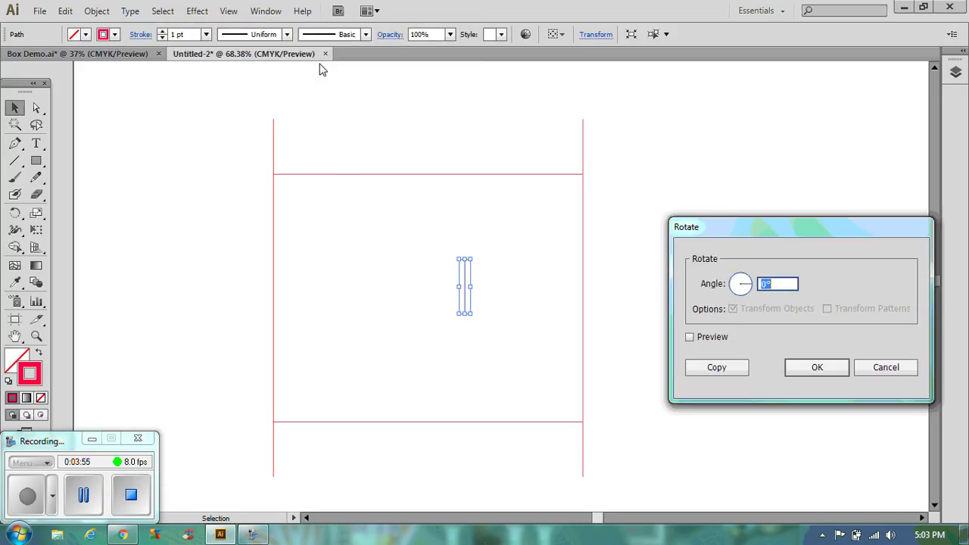
type("90")
key("Return")
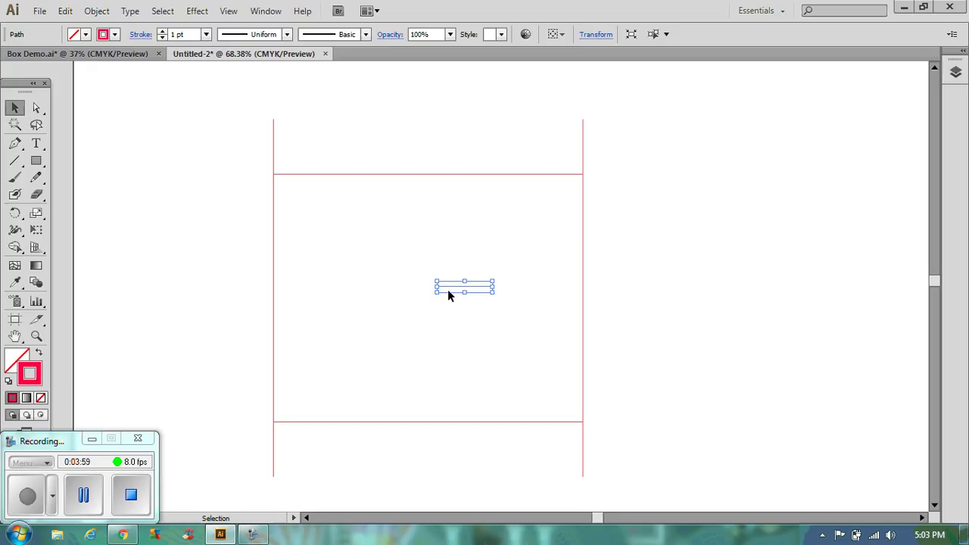
- Place horizontal lines at the rectangle's top-right and bottom-right corners
left_click_drag(448, 291, 605, 177)
key("ctrl+v")
left_click_drag(473, 284, 612, 426)
- Place horizontal lines at the rectangle's top-left and bottom-left corners
key("a")
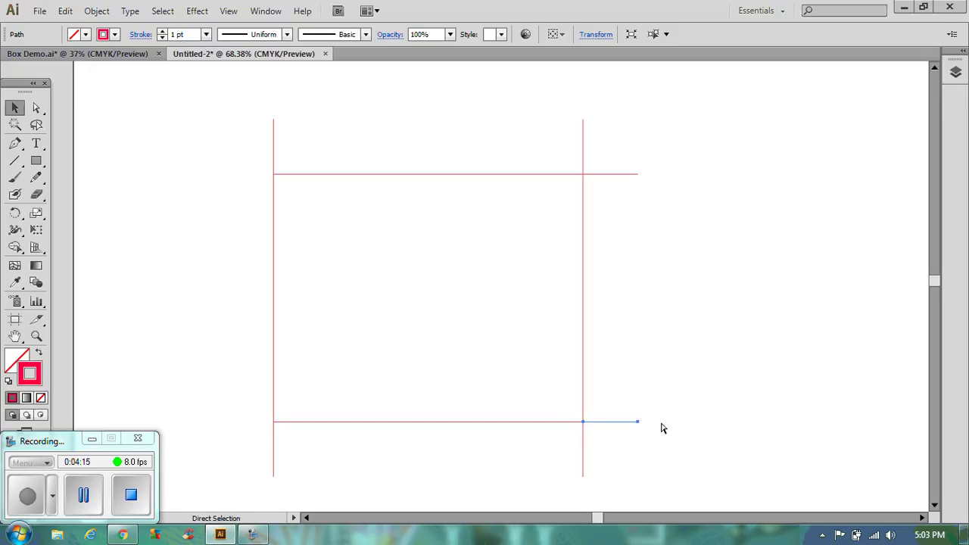
key("ctrl+v")
key("v")
left_click_drag(466, 293, 246, 174)
key("ctrl+z")
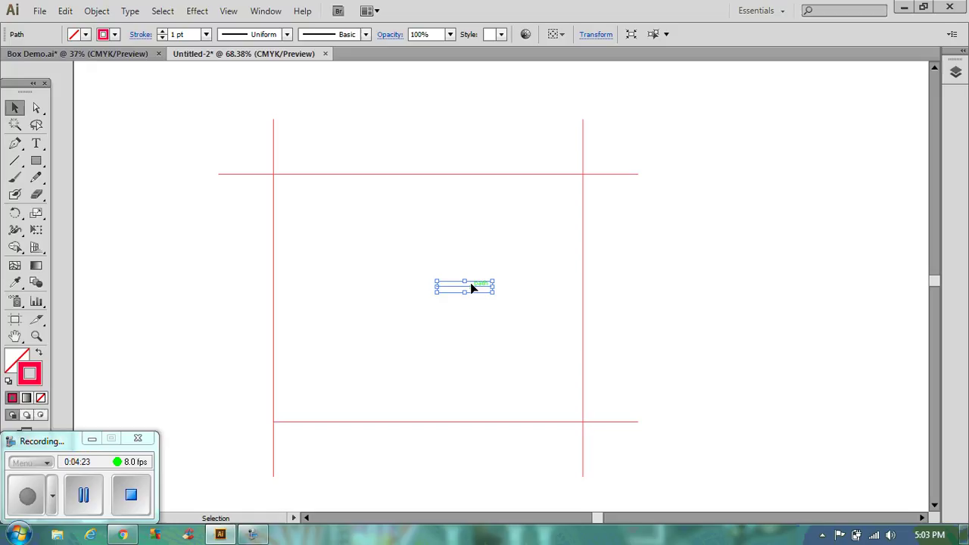
left_click_drag(470, 282, 259, 421)
left_click(238, 325)
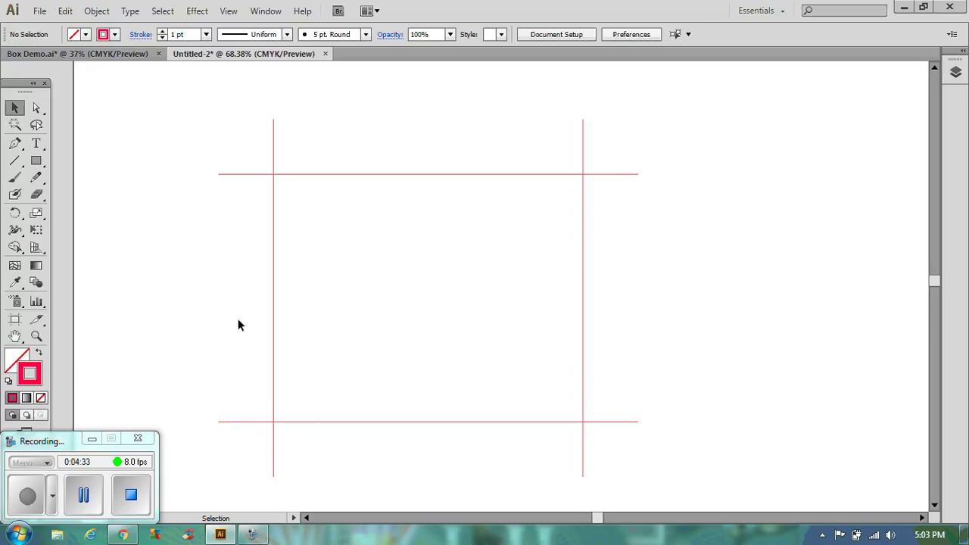
left_click(114, 34)
- Set the stroke to black and draw a line joining the tops of the vertical extensions
left_click(39, 59)
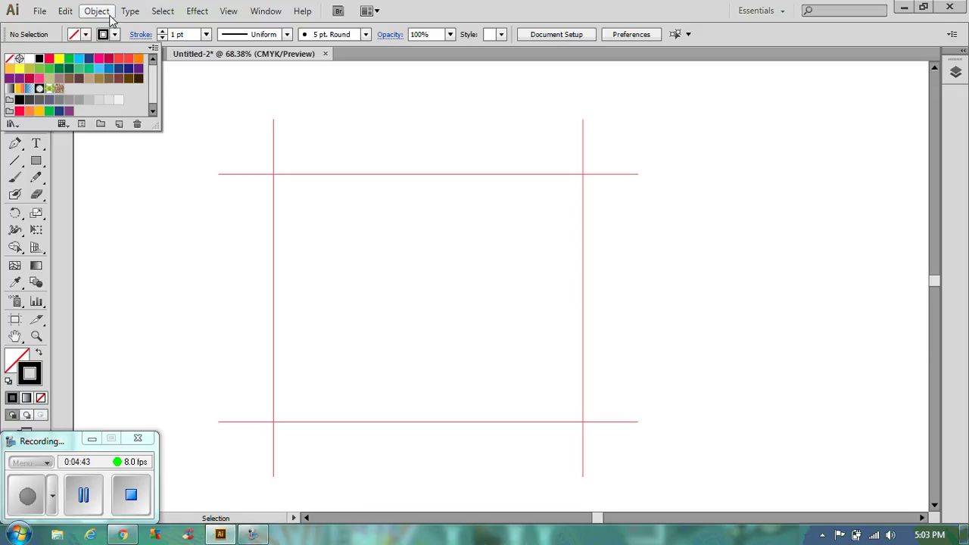
key("Escape")
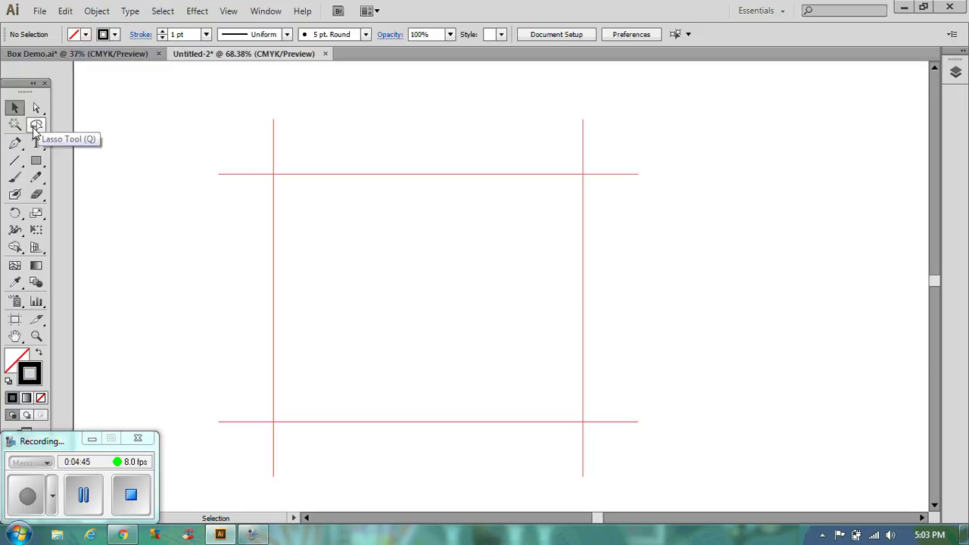
left_click(15, 160)
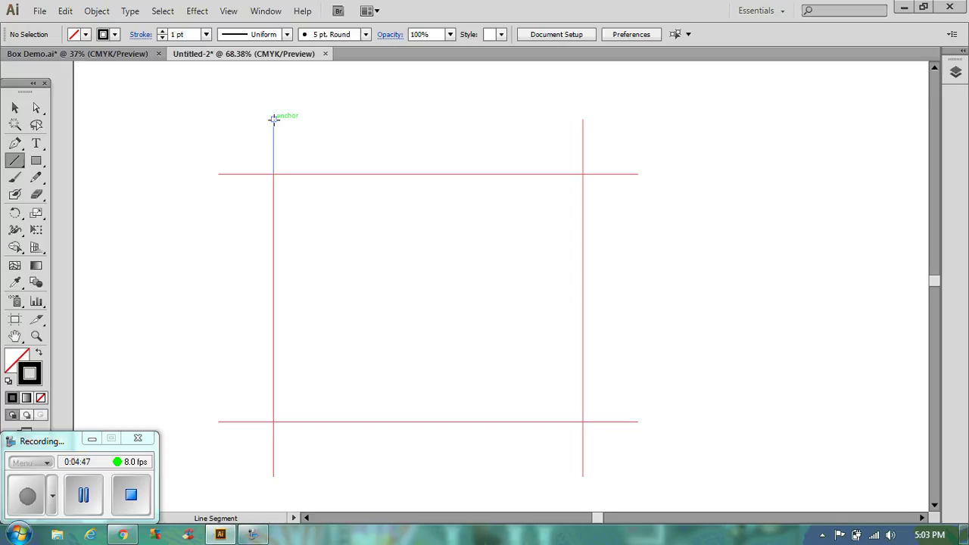
left_click_drag(274, 119, 582, 117)
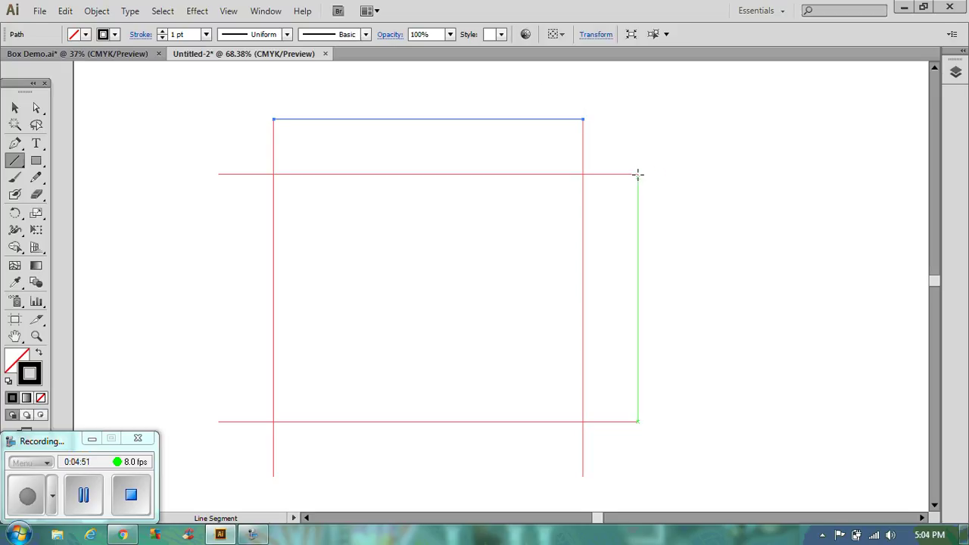
- Draw the right, bottom and left lines along the extension ends, then view Box Demo
mouse_move(637, 174)
left_mouse_down()
mouse_move(637, 421)
mouse_move(577, 476)
left_mouse_up()
left_click_drag(583, 475, 273, 475)
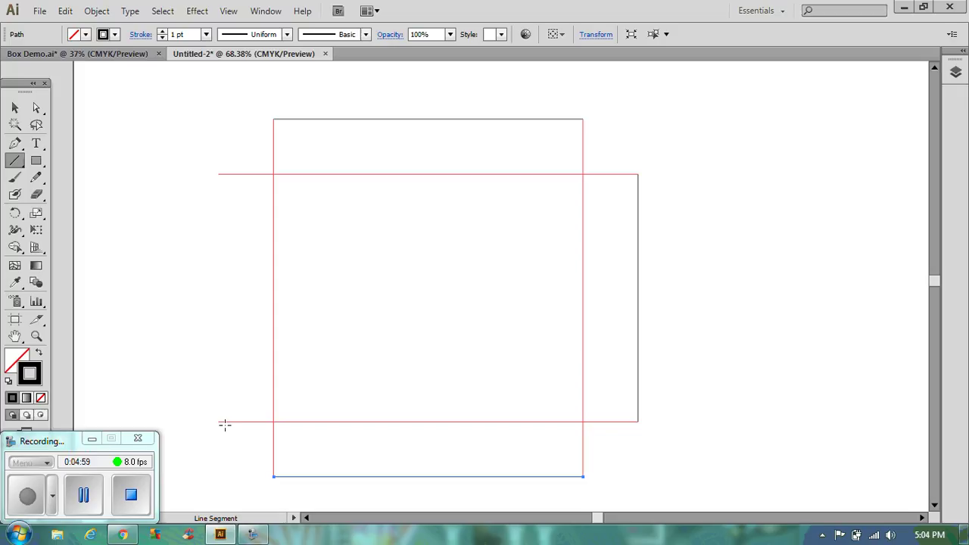
left_click_drag(218, 421, 218, 173)
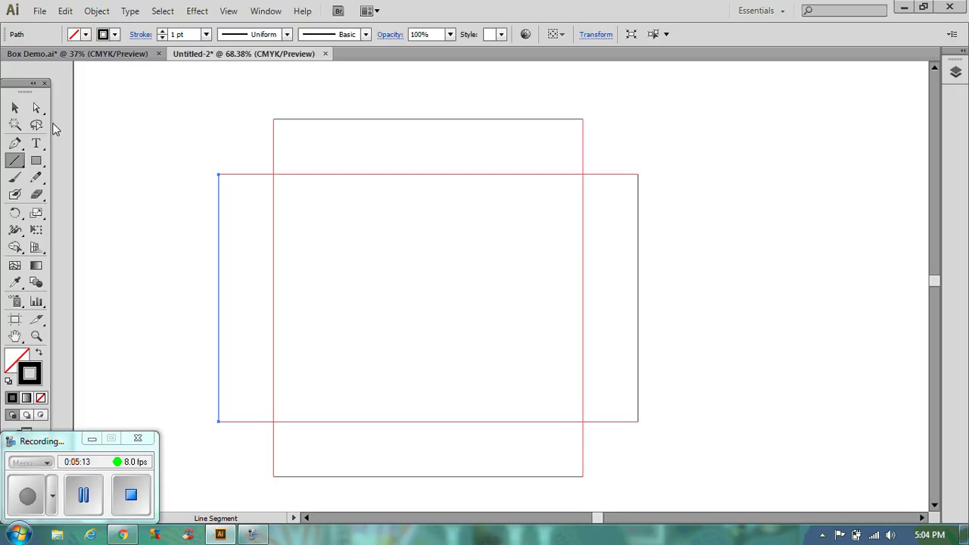
left_click(130, 56)
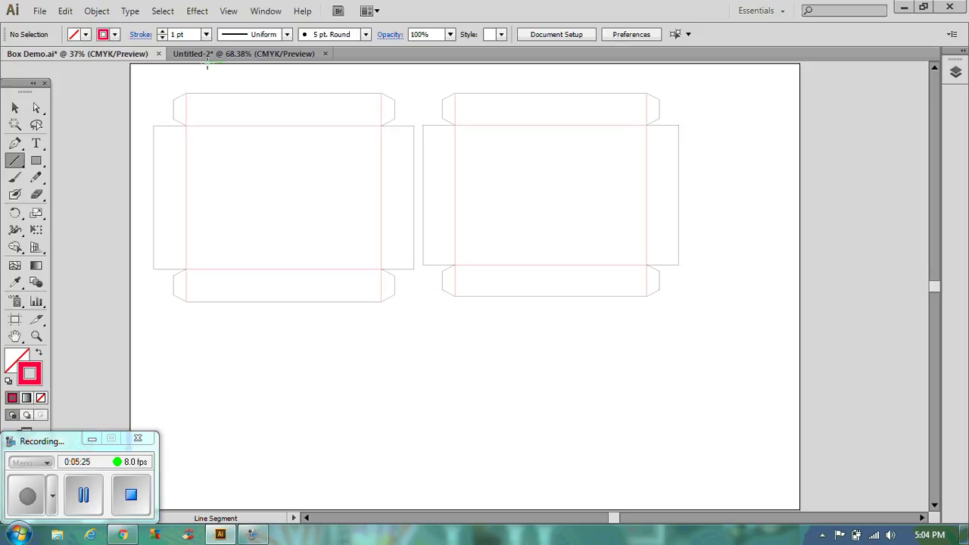
- Back in Untitled-2, select the wide rectangle's lines and change their stroke from red to black
left_click(210, 54)
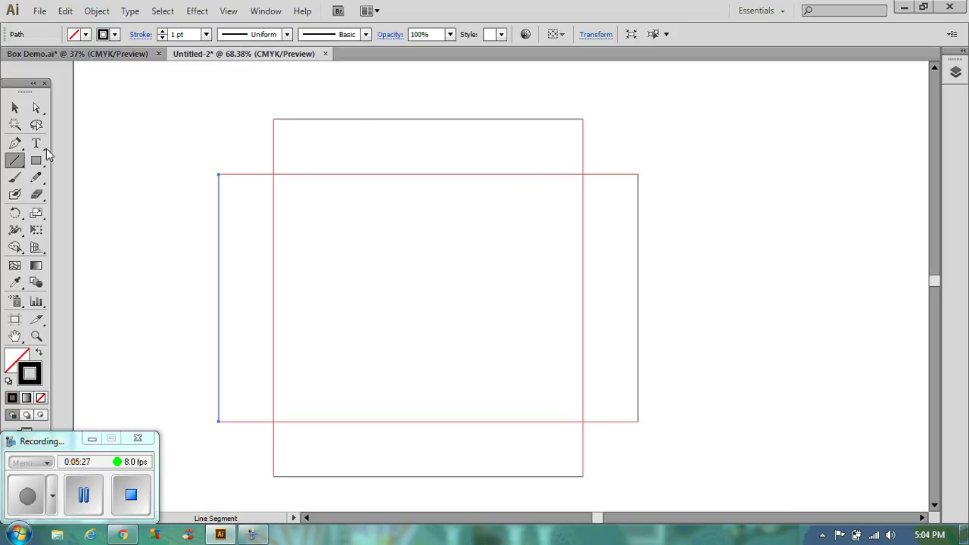
left_click(15, 107)
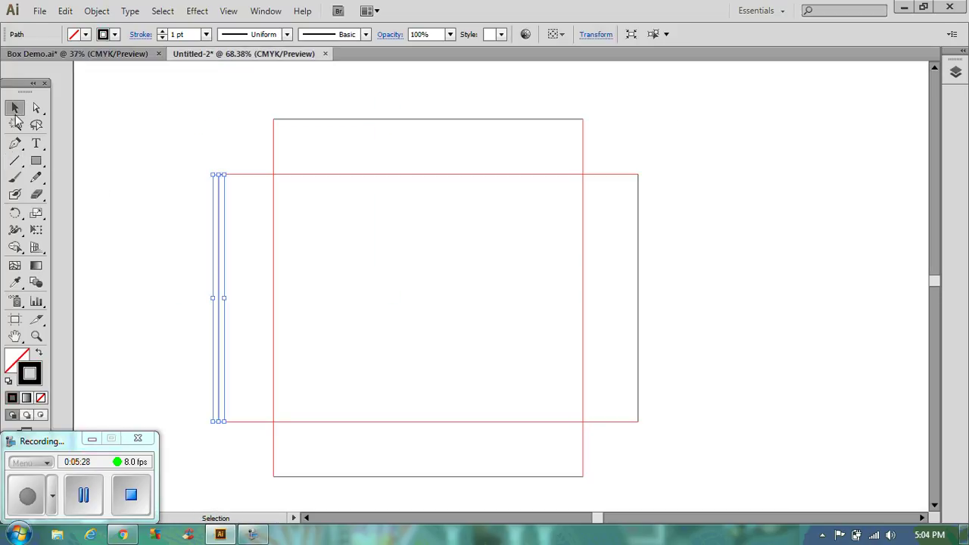
left_click(264, 175)
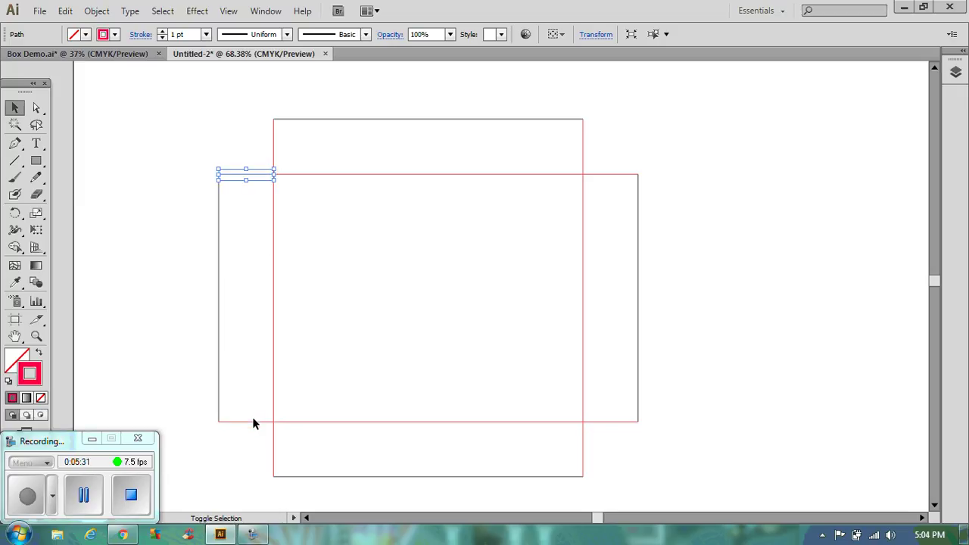
left_click(252, 419, "shift")
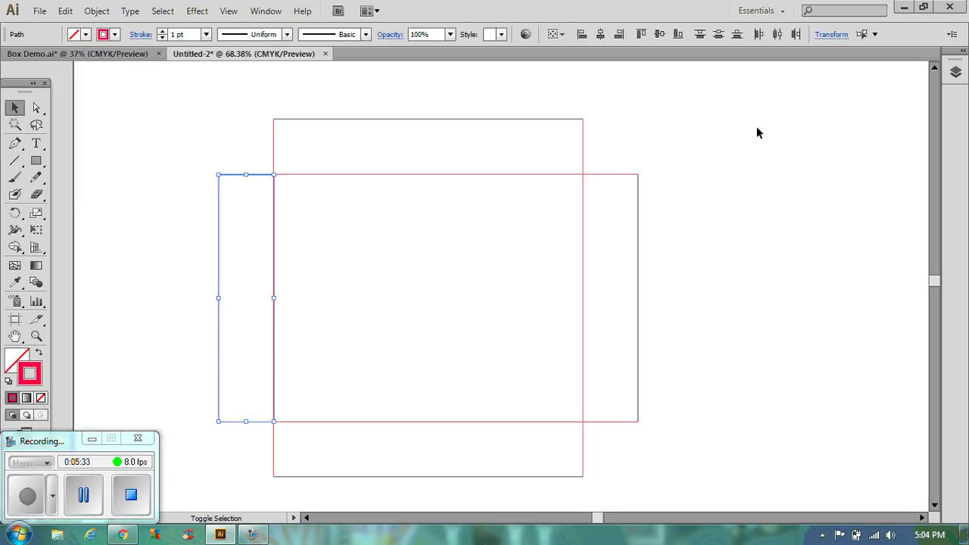
left_click(625, 175, "shift")
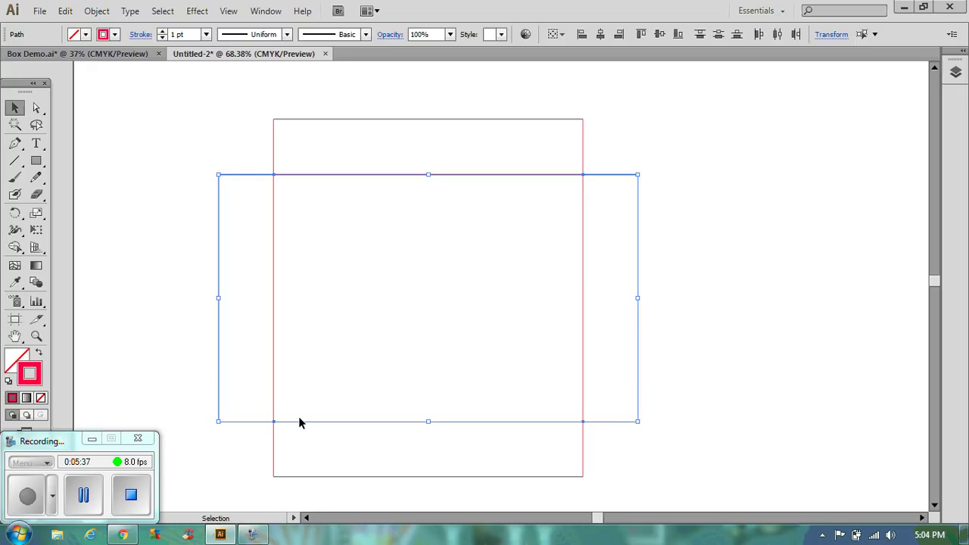
left_click(115, 35)
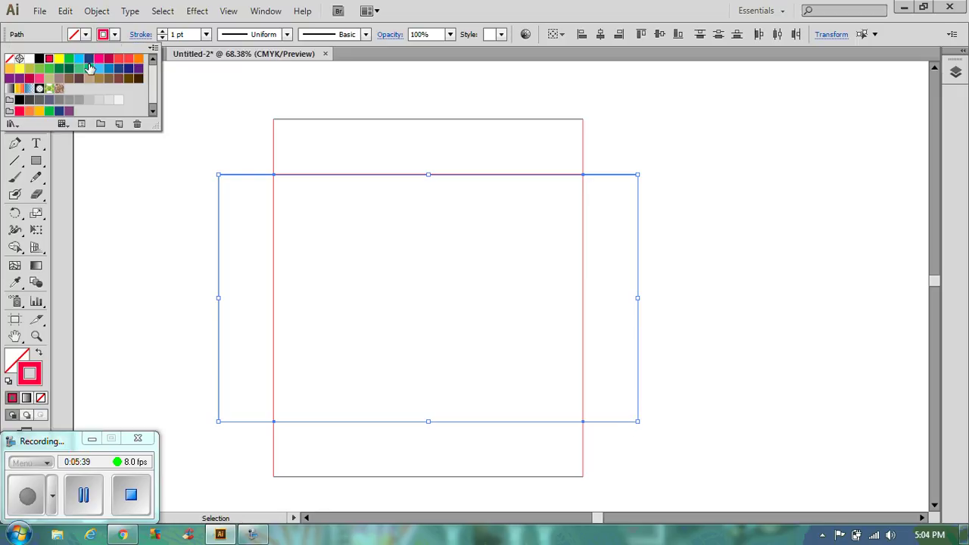
left_click(39, 59)
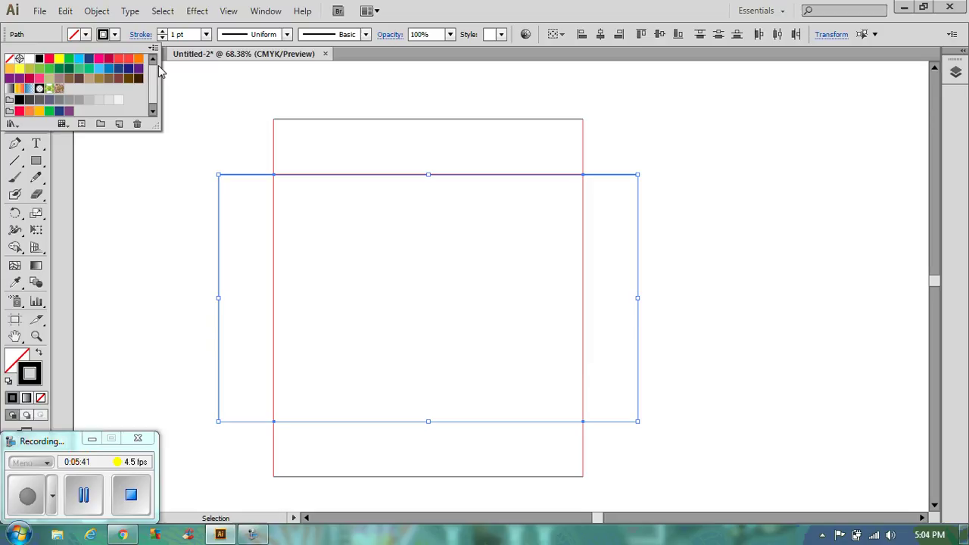
left_click(236, 108)
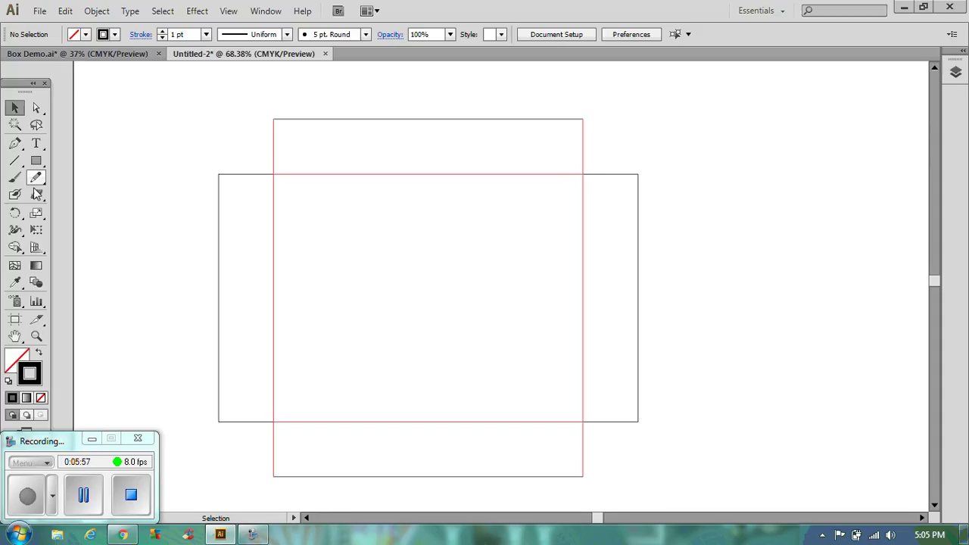
- Zoom into the upper-left corner and draw a 15 × 40 mm rectangle
left_click(36, 336)
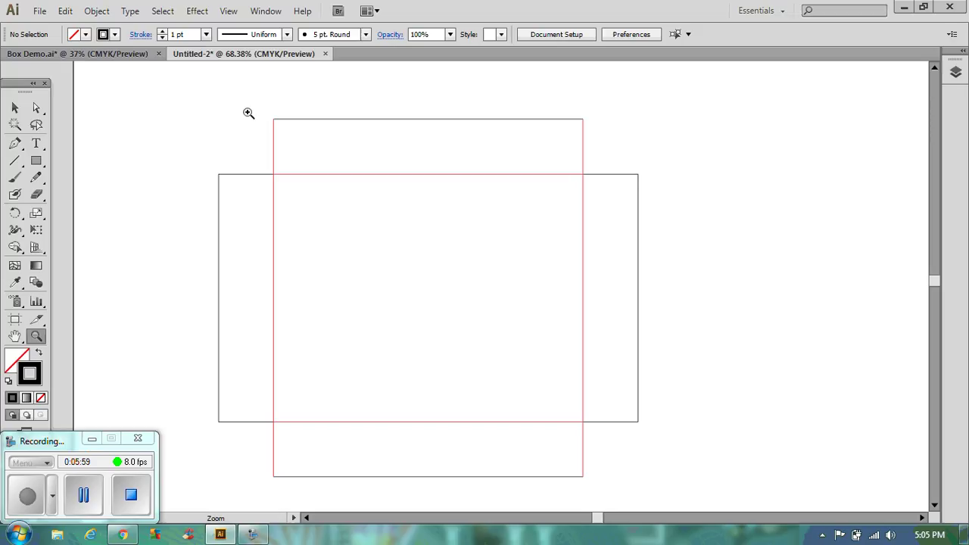
left_click_drag(232, 100, 337, 220)
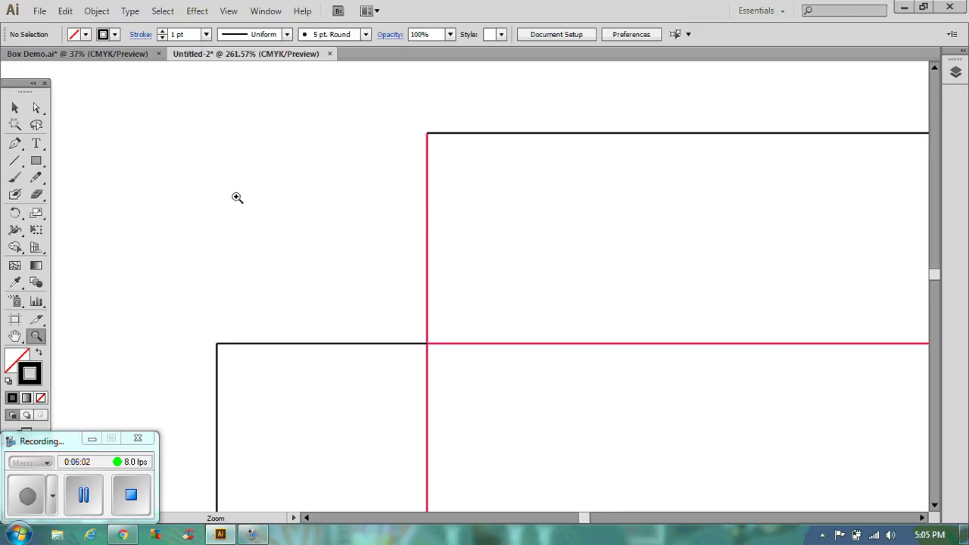
left_click(36, 161)
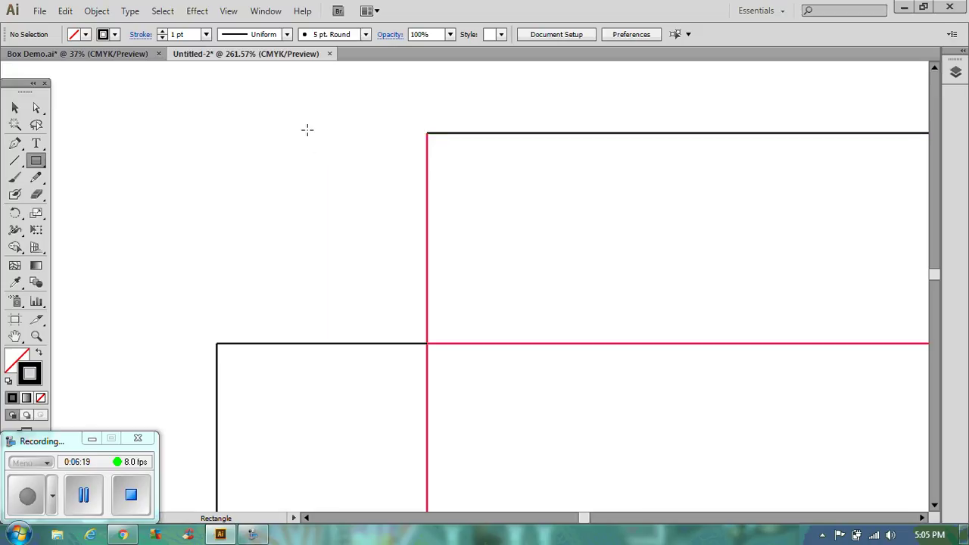
left_click(230, 126)
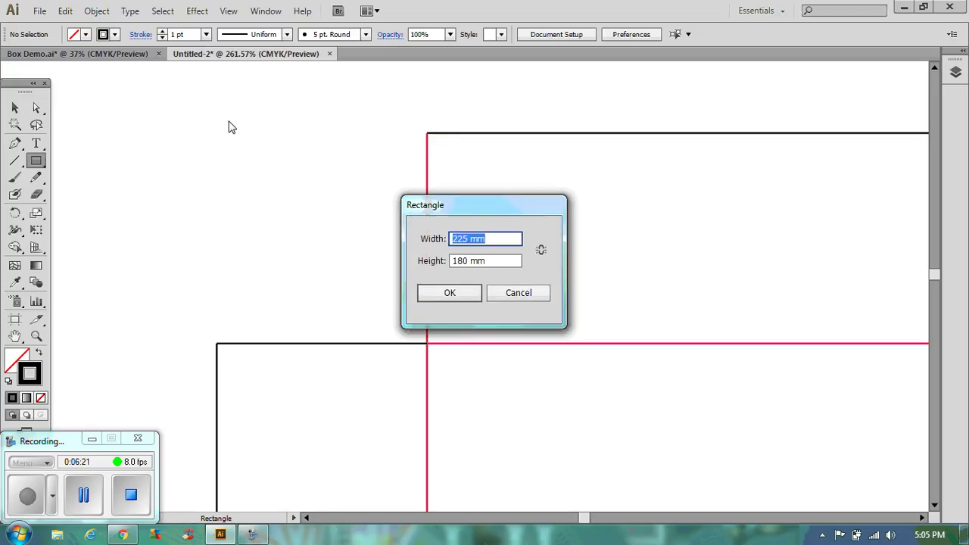
type("15")
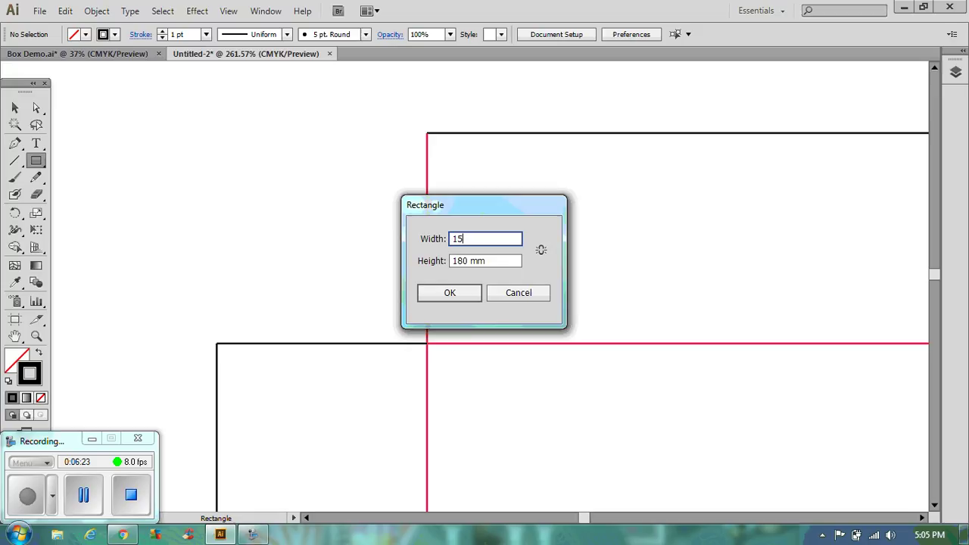
key("Tab")
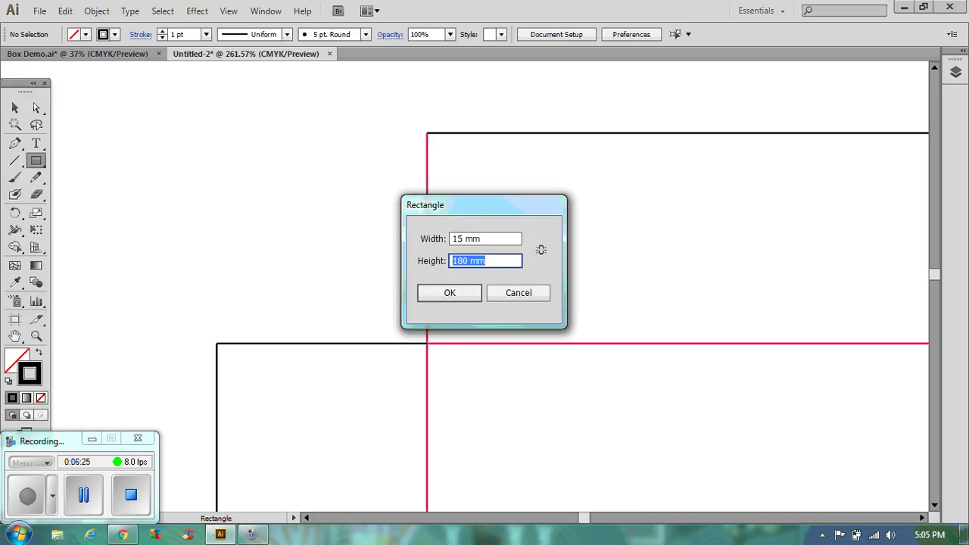
type("40")
key("Return")
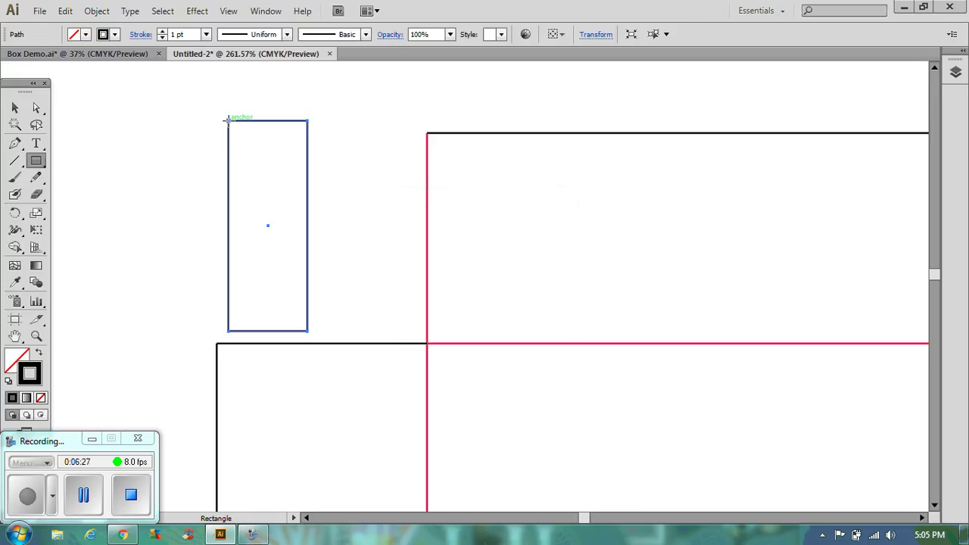
- Move the 15 × 40 mm rectangle into the upper-left corner and give it an orange stroke
left_click(15, 108)
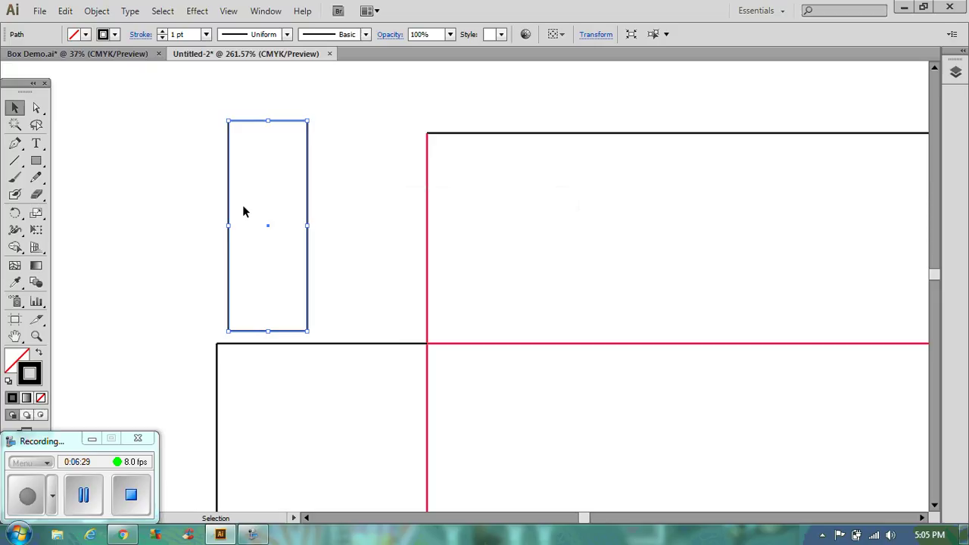
left_click_drag(268, 225, 387, 241)
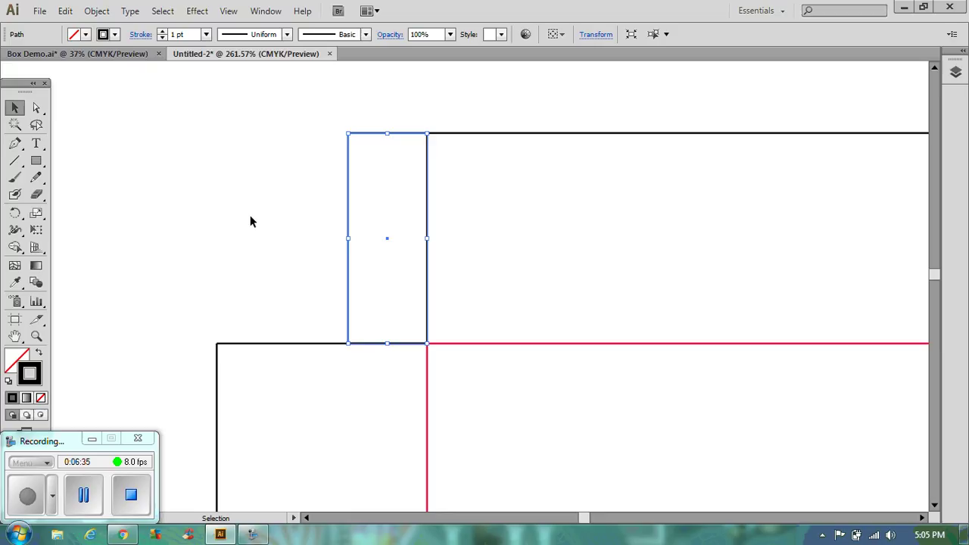
left_click(114, 34)
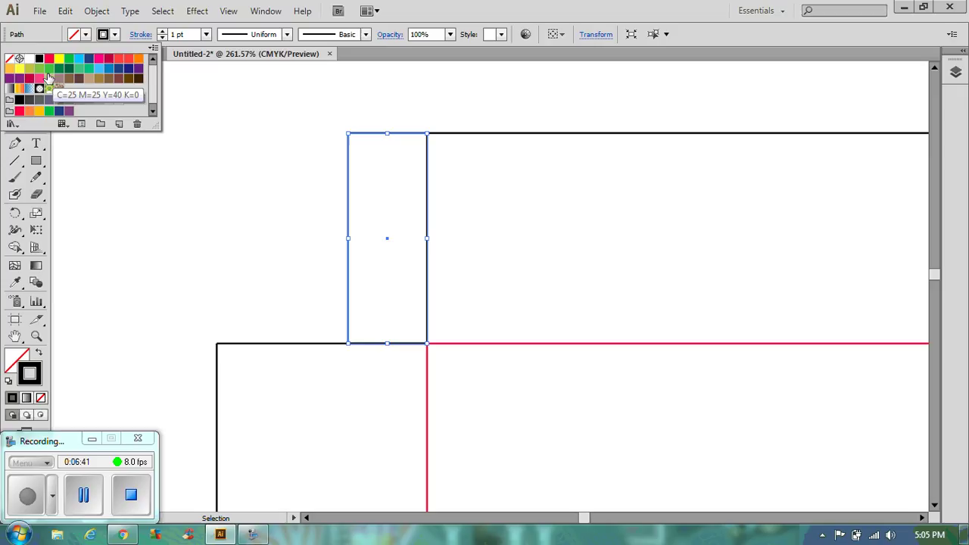
left_click(138, 59)
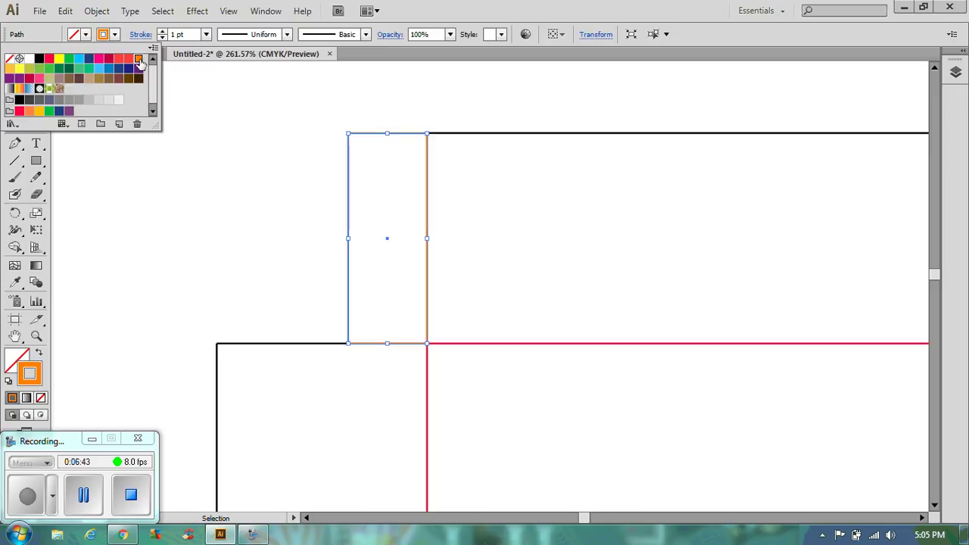
left_click(277, 163)
left_click(276, 164)
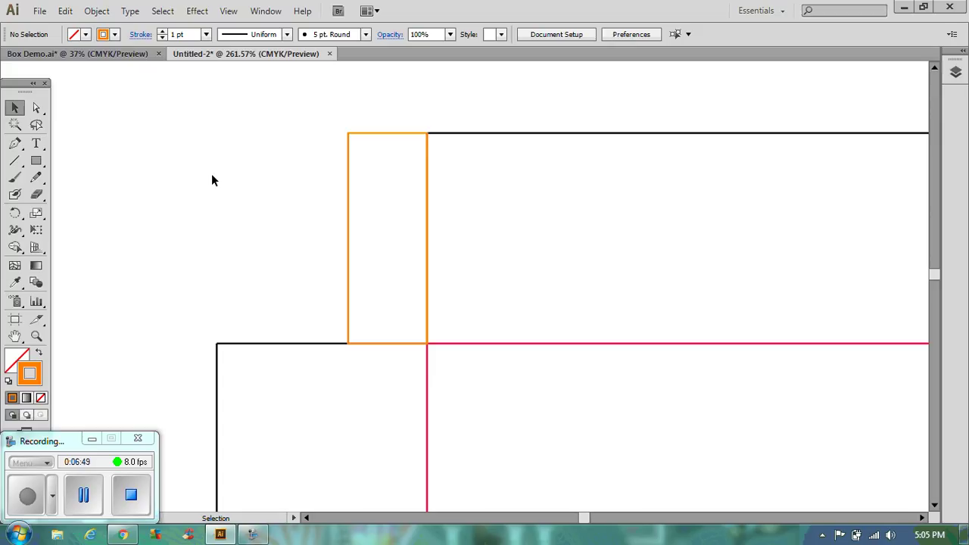
- Choose the Line Segment tool and set its stroke colour to black
left_click(15, 161)
left_click(114, 34)
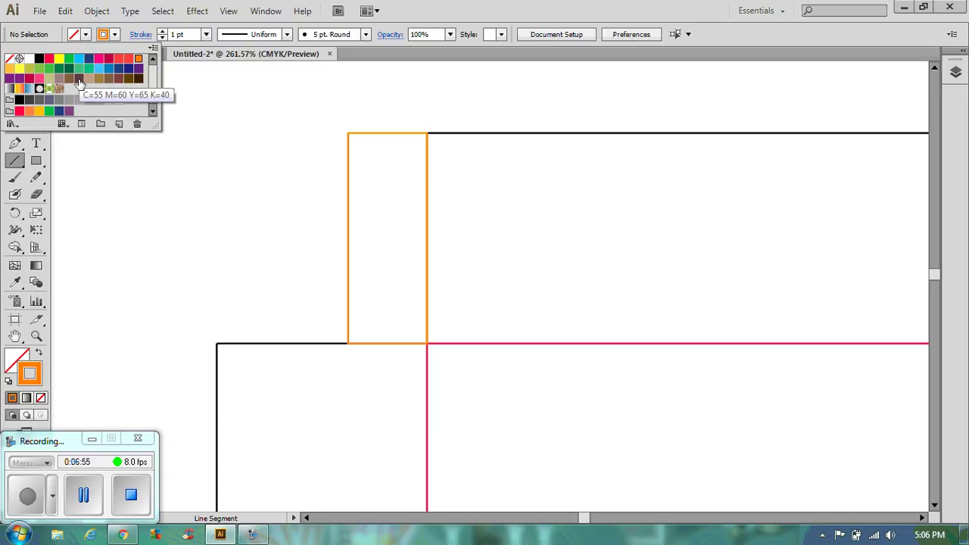
left_click(40, 59)
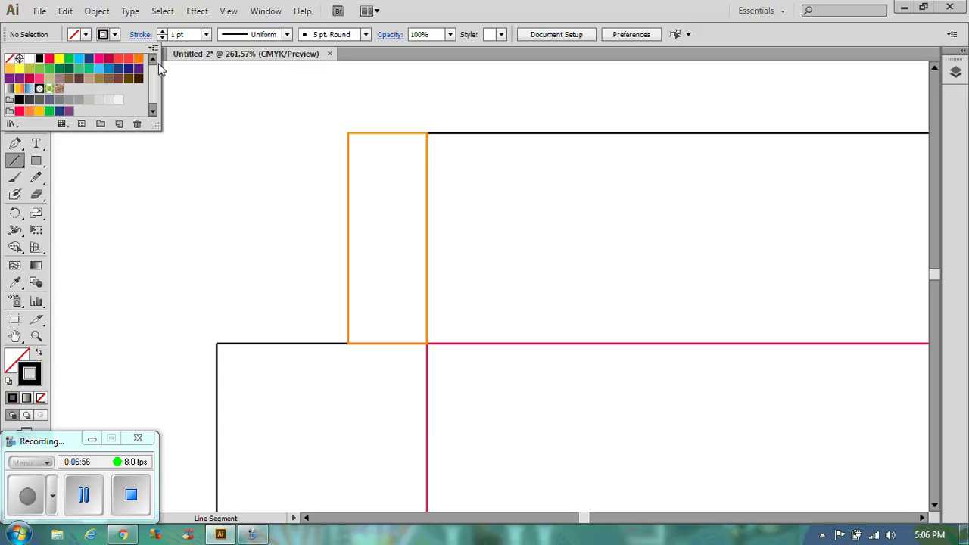
left_click(426, 133)
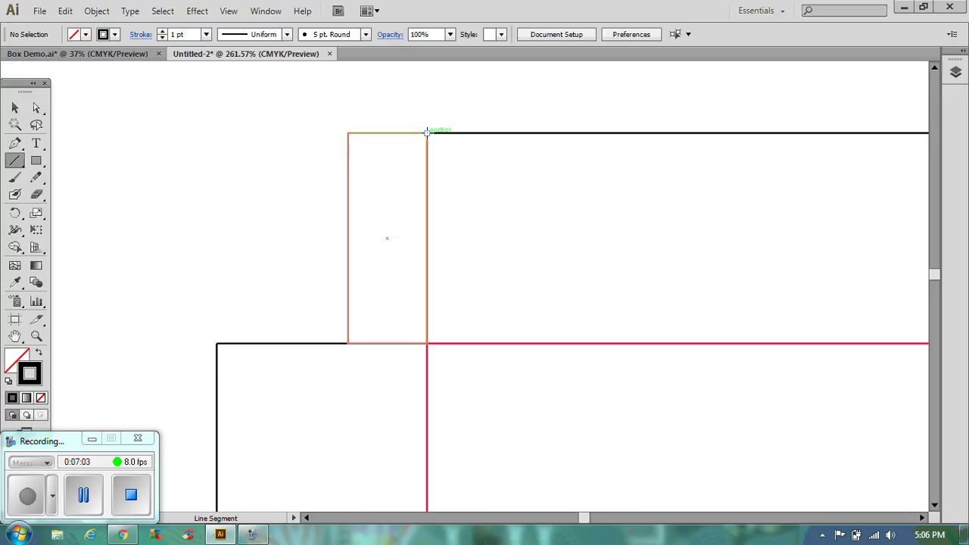
- Draw the two diagonal flap sides and a vertical edge joining them
left_click_drag(427, 133, 348, 208)
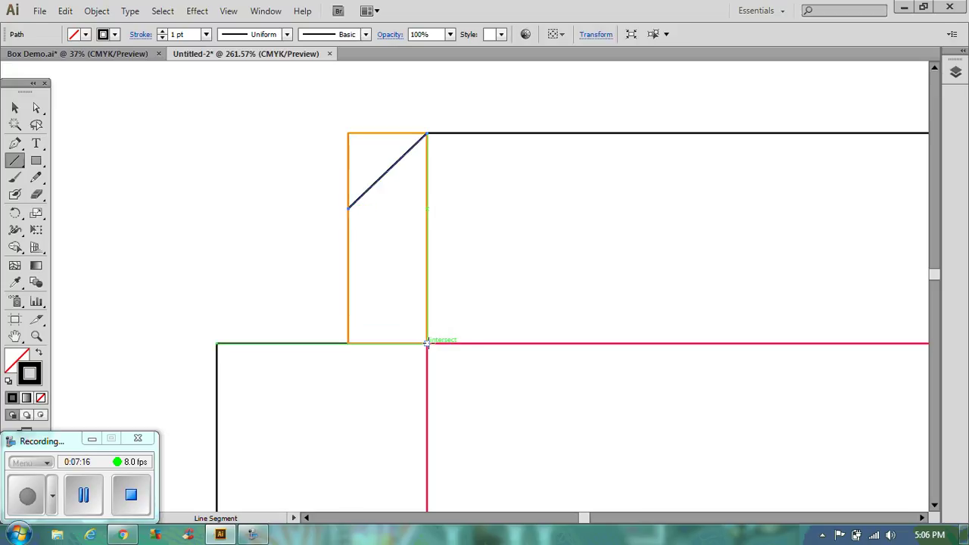
left_click_drag(427, 342, 338, 276)
key("ctrl")
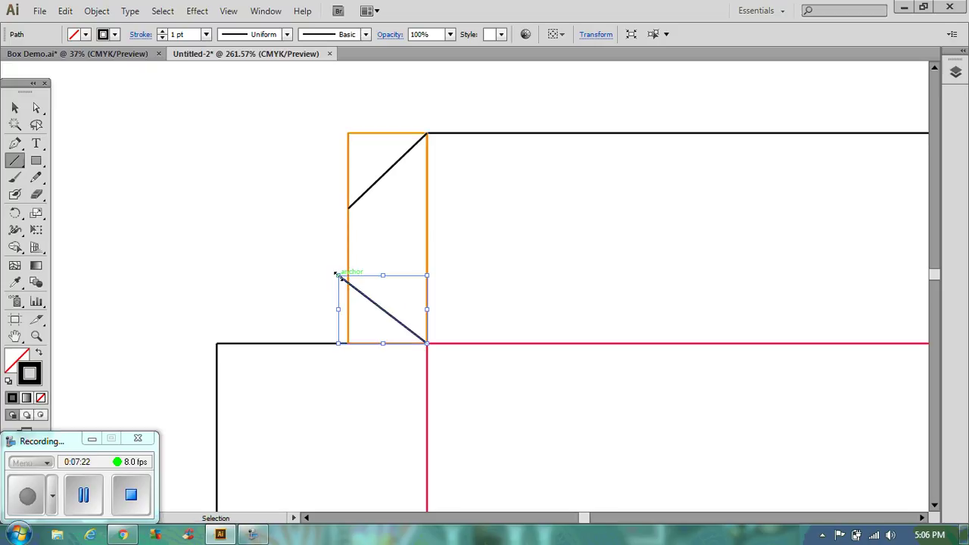
key("ctrl+z")
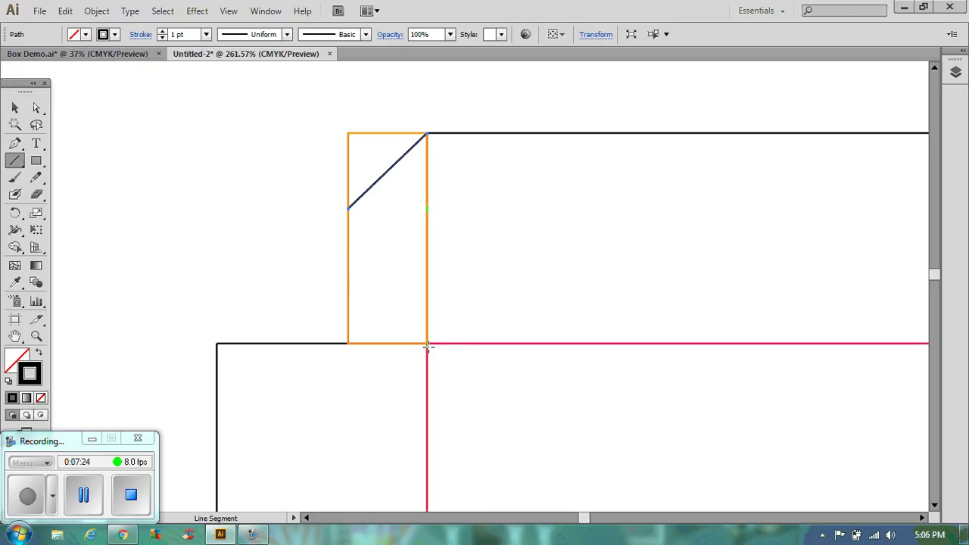
left_click_drag(427, 342, 336, 276)
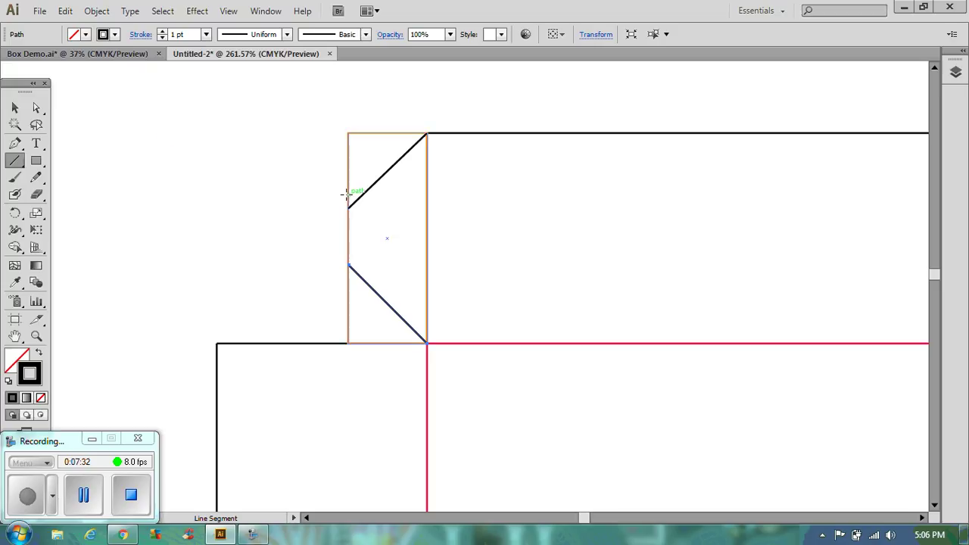
left_click_drag(348, 206, 349, 265)
- Select the orange guide rectangle behind the flap and remove it
left_click(14, 107)
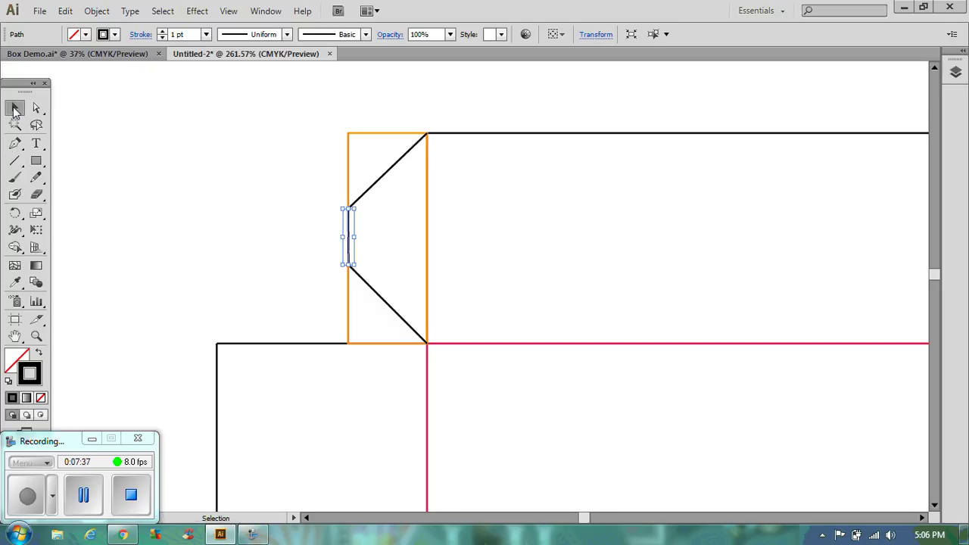
left_click(375, 135)
left_click(374, 137)
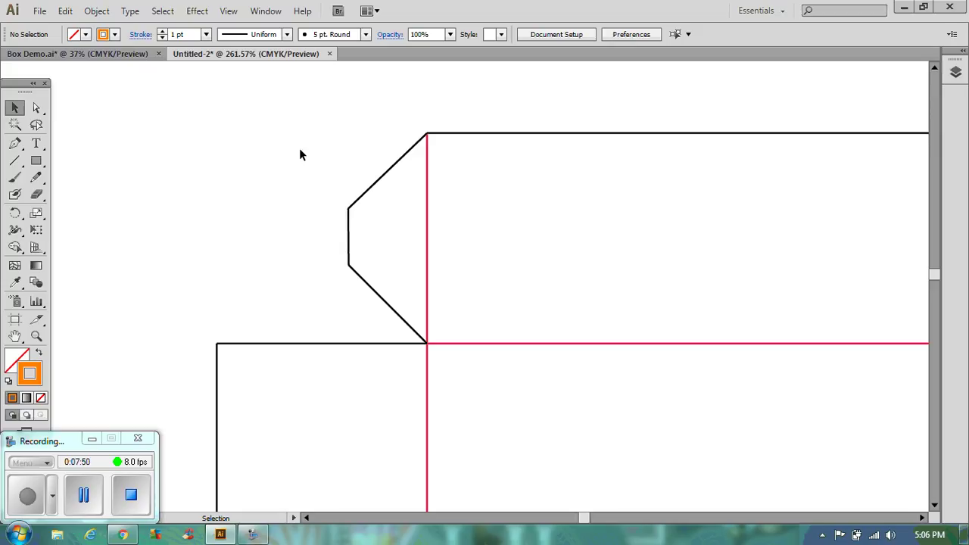
- Zoom in on the box net, then select and copy the top-left angled flap
key("a")
key("ctrl+0")
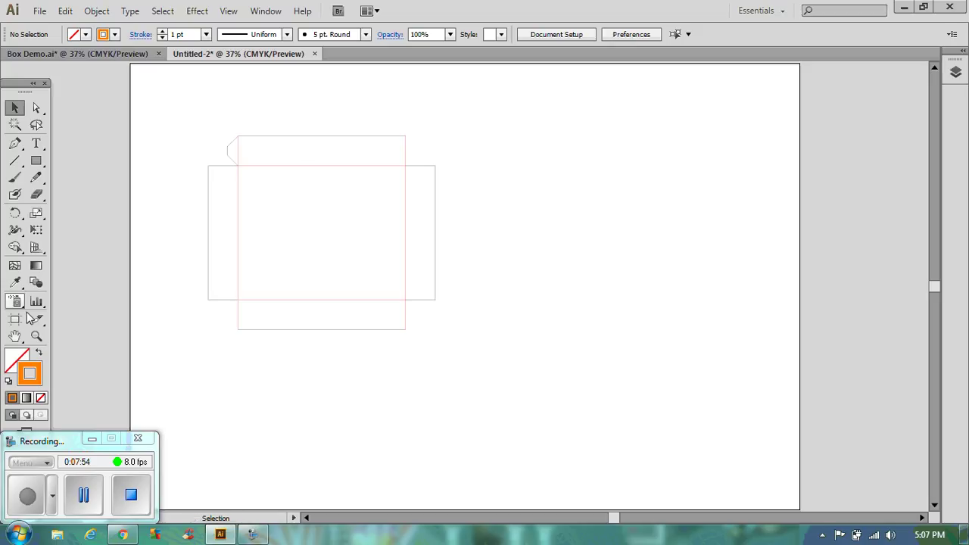
left_click(36, 336)
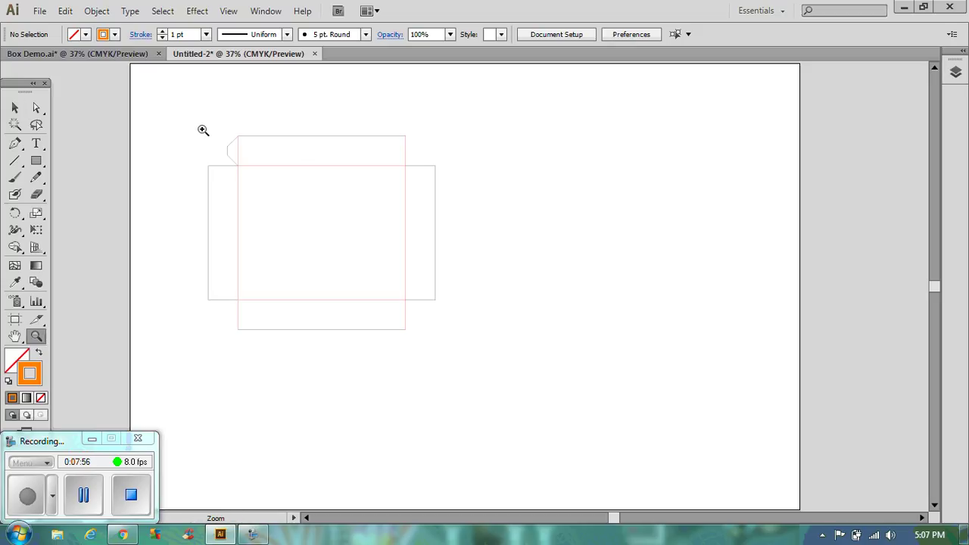
left_click_drag(201, 129, 452, 342)
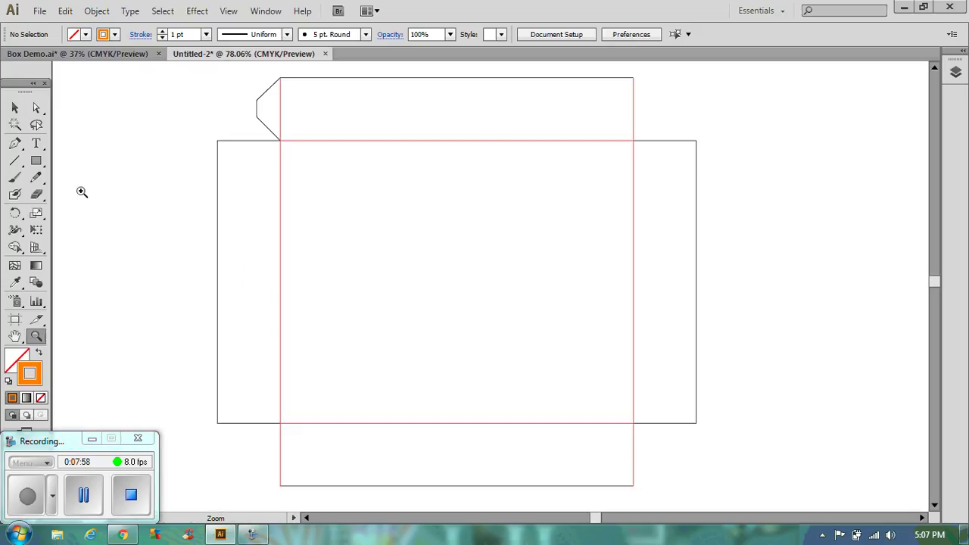
left_click(15, 107)
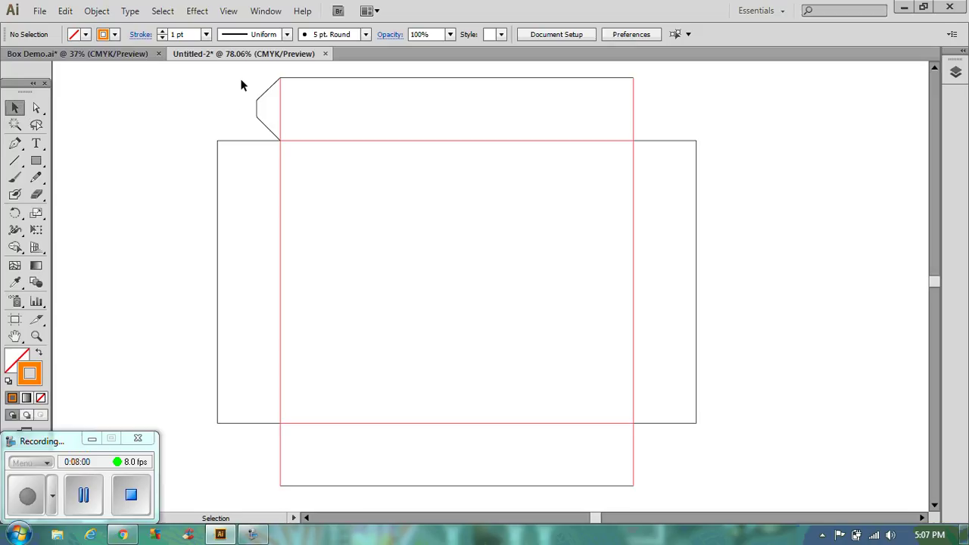
left_click_drag(243, 80, 268, 133)
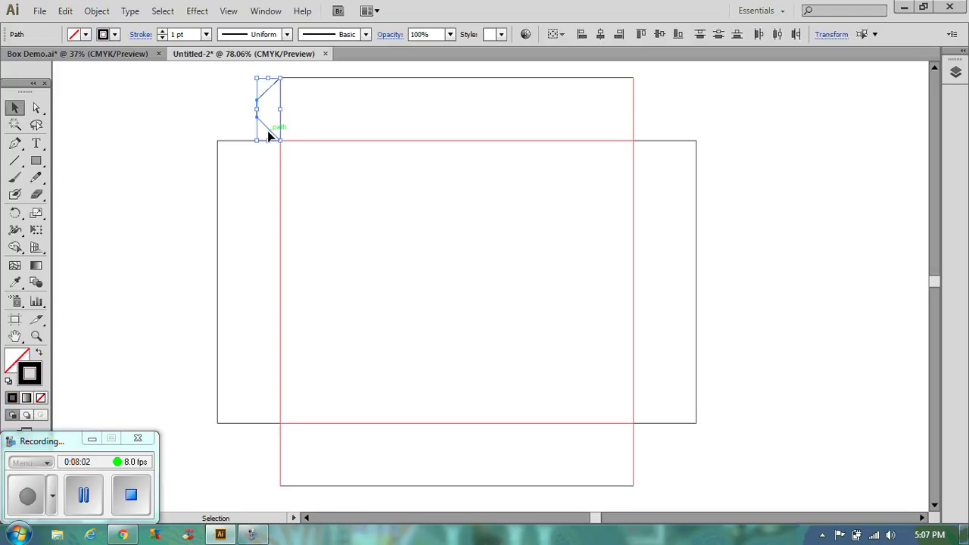
key("ctrl+c")
- Paste the flap copy at the bottom-left corner and select both left flaps
key("ctrl+v")
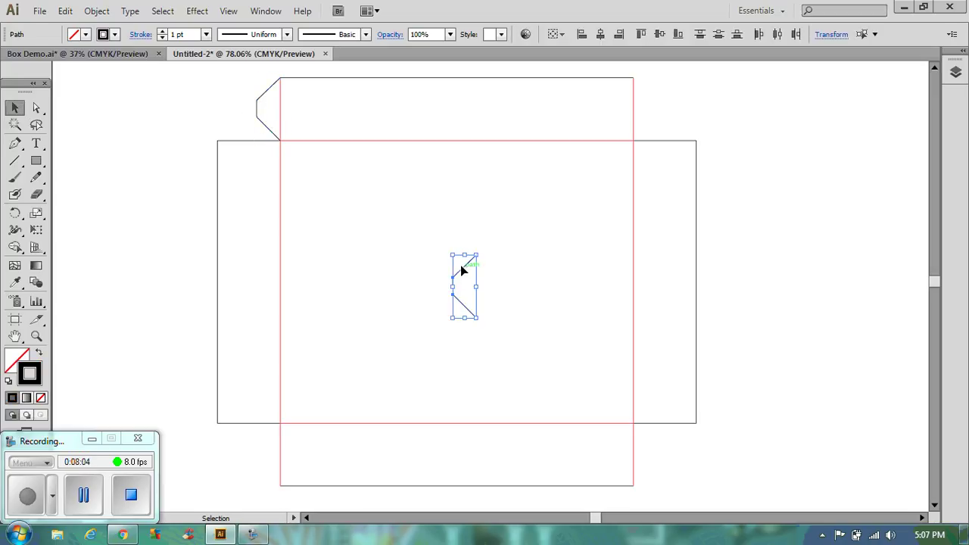
left_click_drag(462, 270, 268, 443)
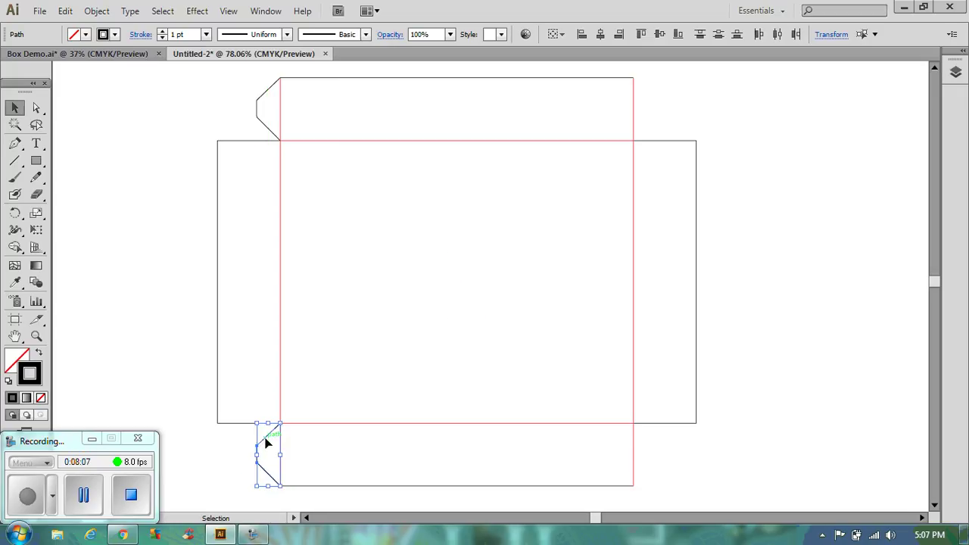
left_click(181, 405)
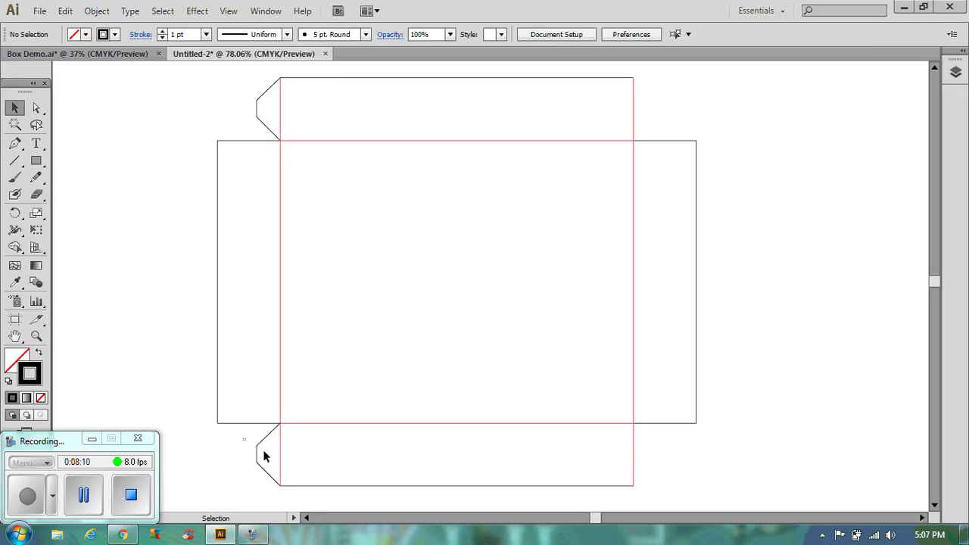
left_click_drag(264, 456, 265, 486)
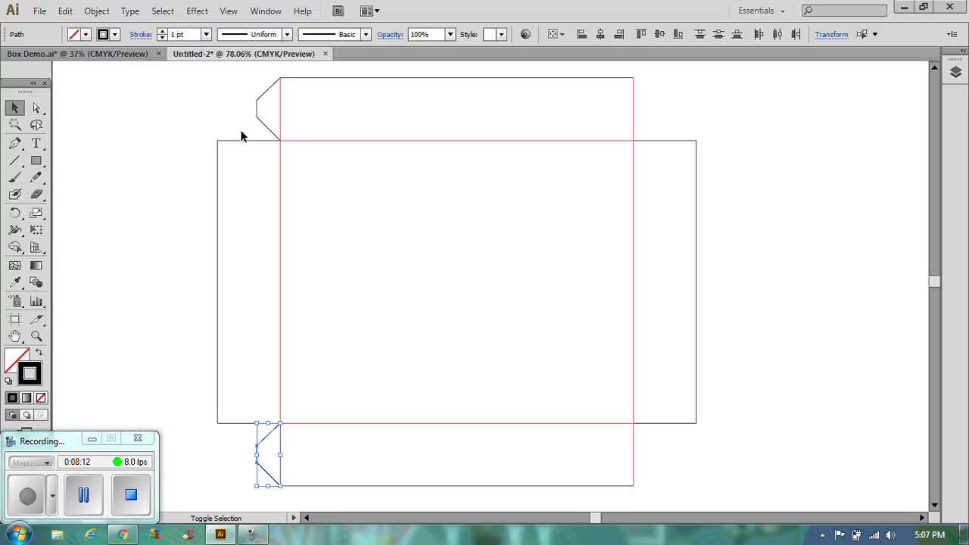
left_click_drag(242, 89, 267, 129)
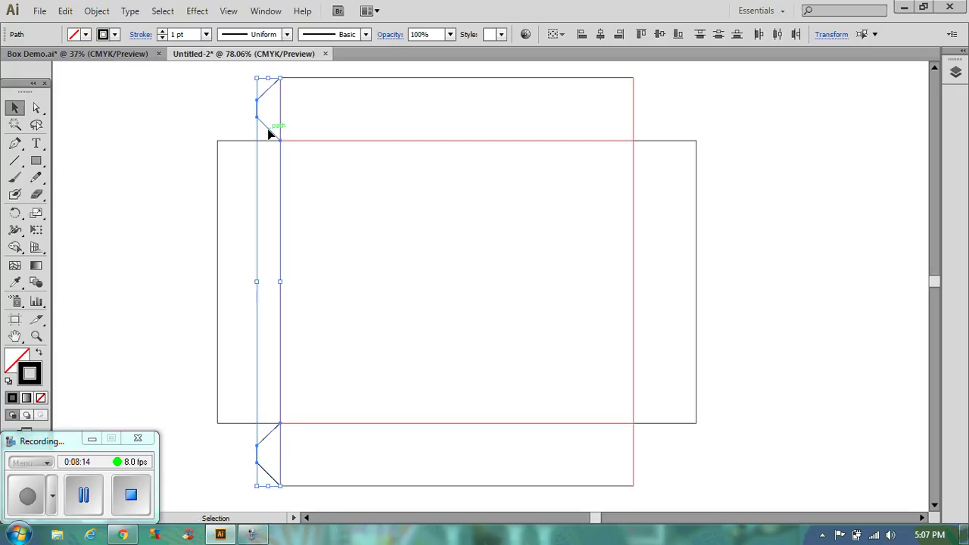
- Reflect copies of both left flaps across a vertical axis and move them to the right edge
left_click(100, 11)
mouse_move(113, 27)
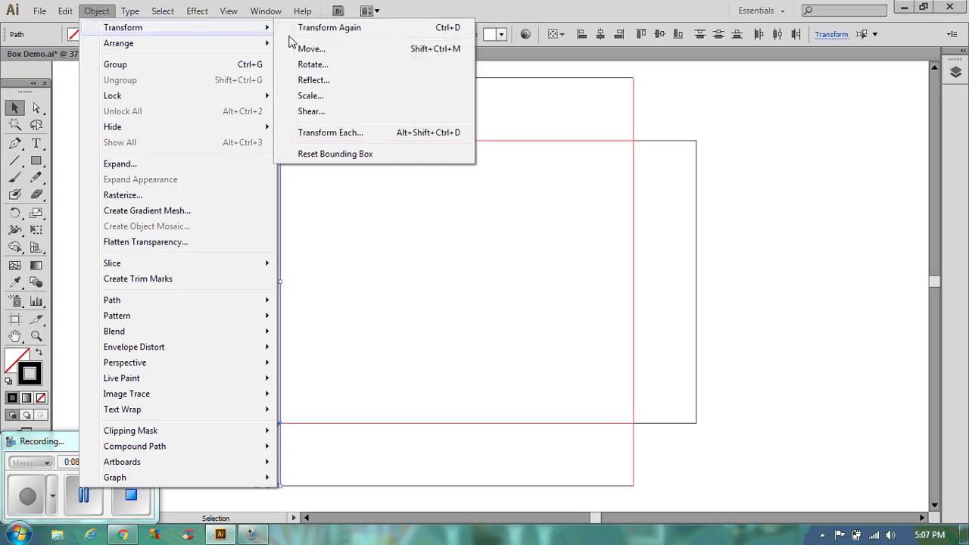
left_click(335, 82)
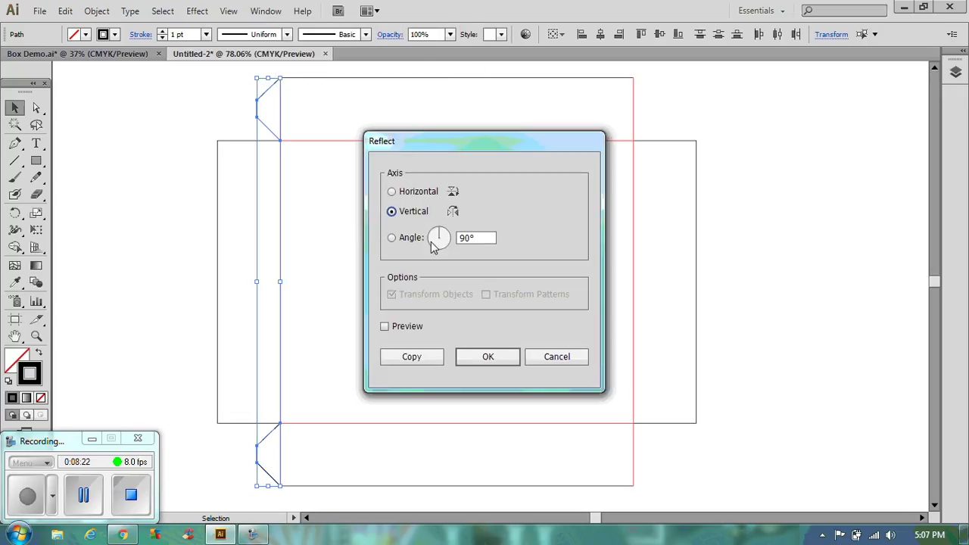
left_click(385, 327)
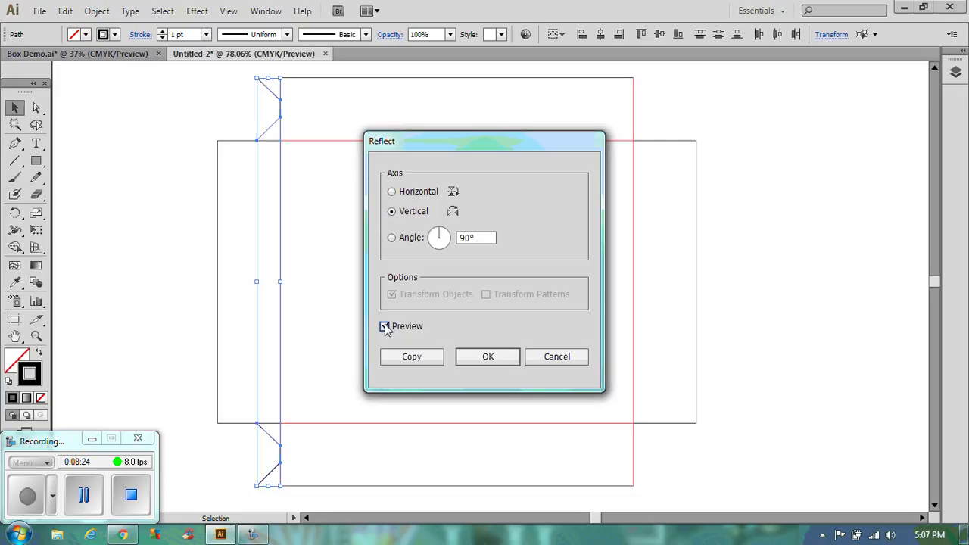
left_click(413, 360)
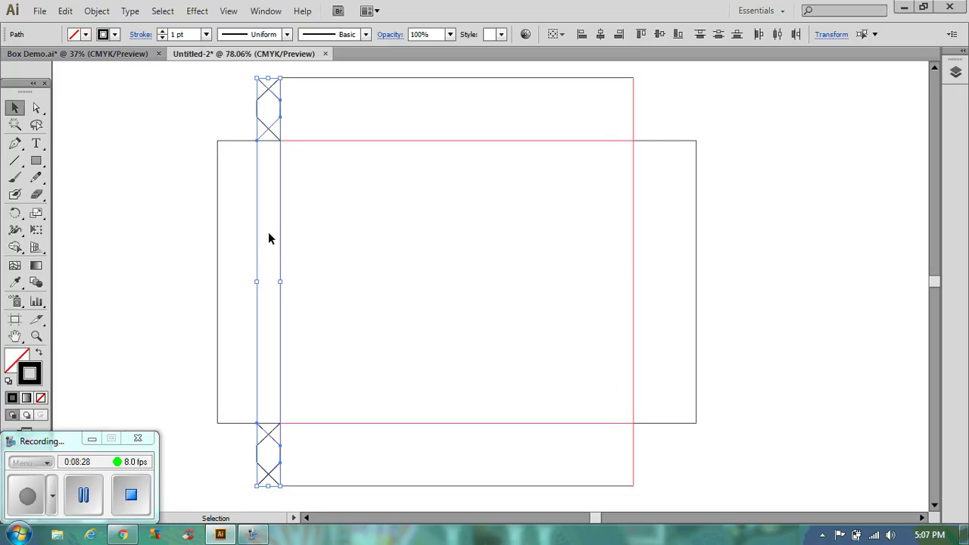
left_click_drag(271, 93, 649, 95)
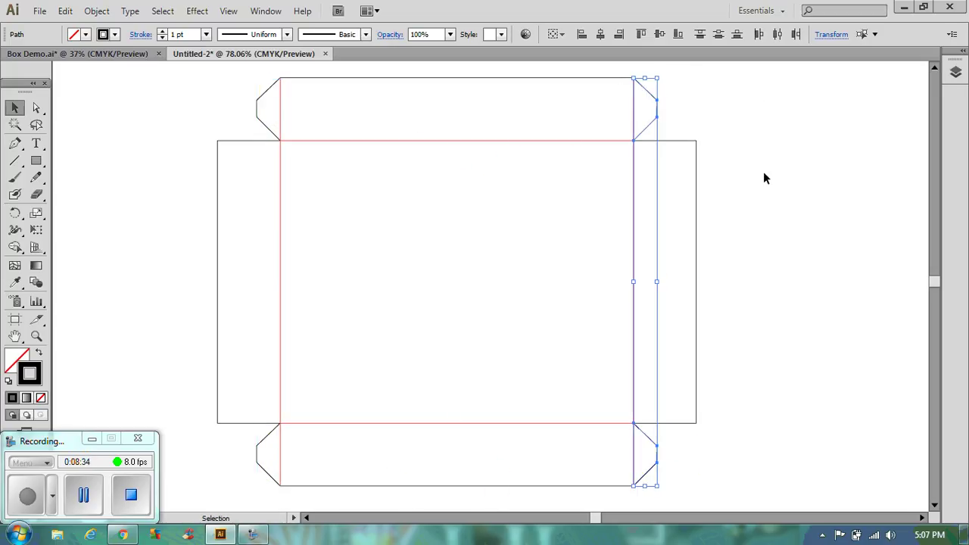
left_click(802, 222)
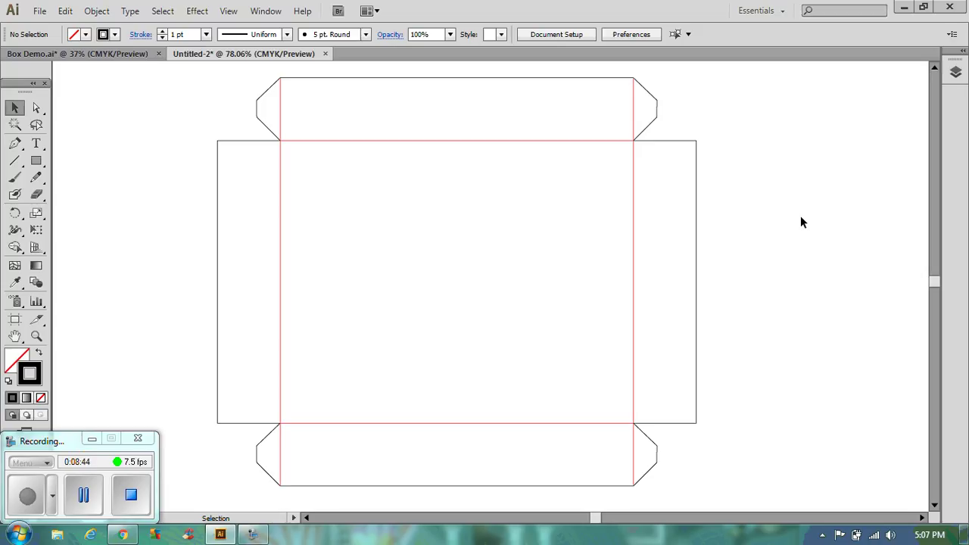
- Fit the whole artboard with Ctrl+0 to view the finished box net
key("ctrl+0")
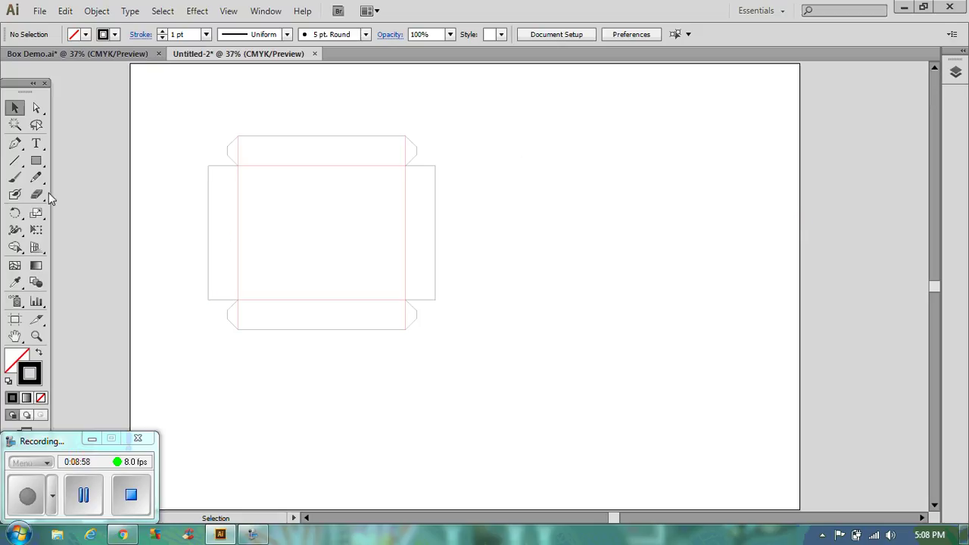
- Duplicate the entire box net and place the copy to the right of the original
left_click_drag(180, 109, 466, 357)
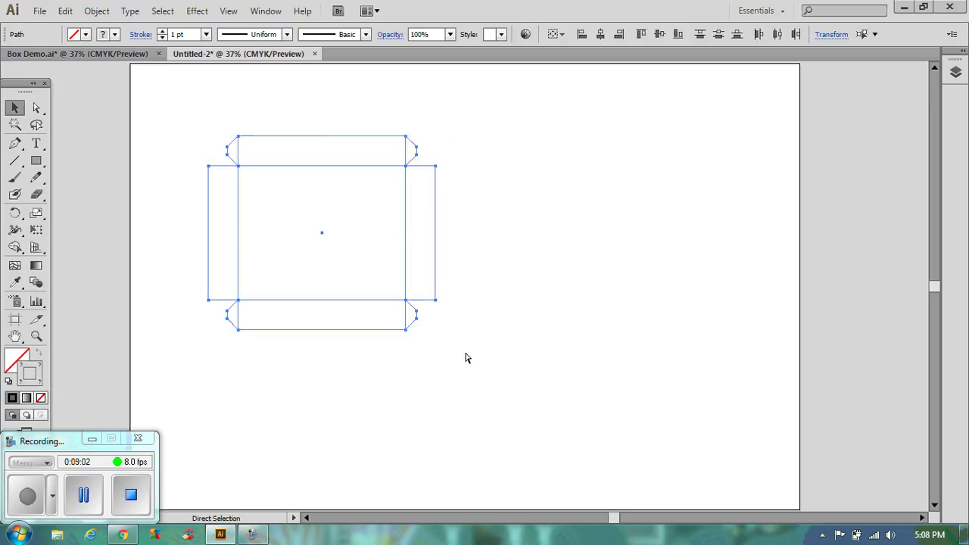
left_click_drag(322, 300, 464, 353, "alt")
left_click_drag(456, 290, 587, 248)
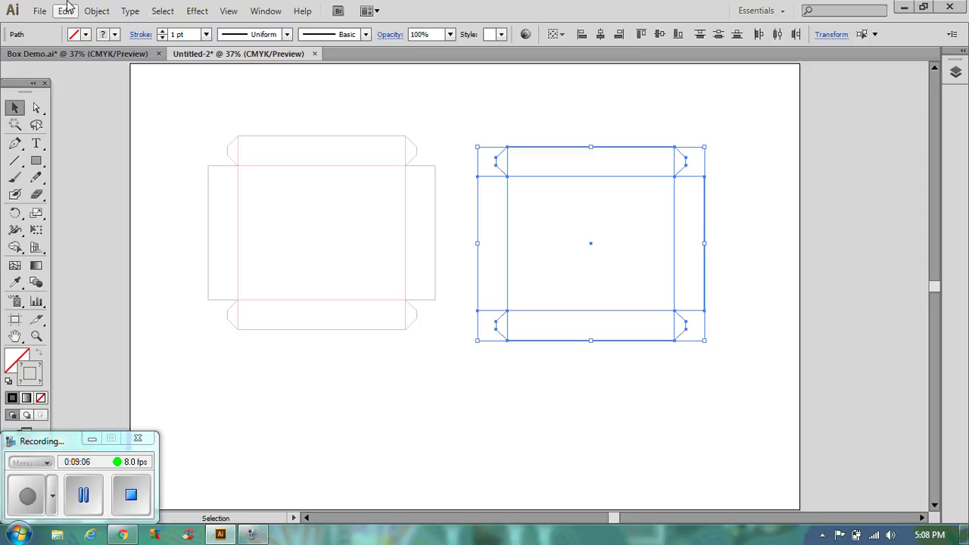
- Scale the copied net uniformly to 103%
left_click(92, 11)
mouse_move(106, 29)
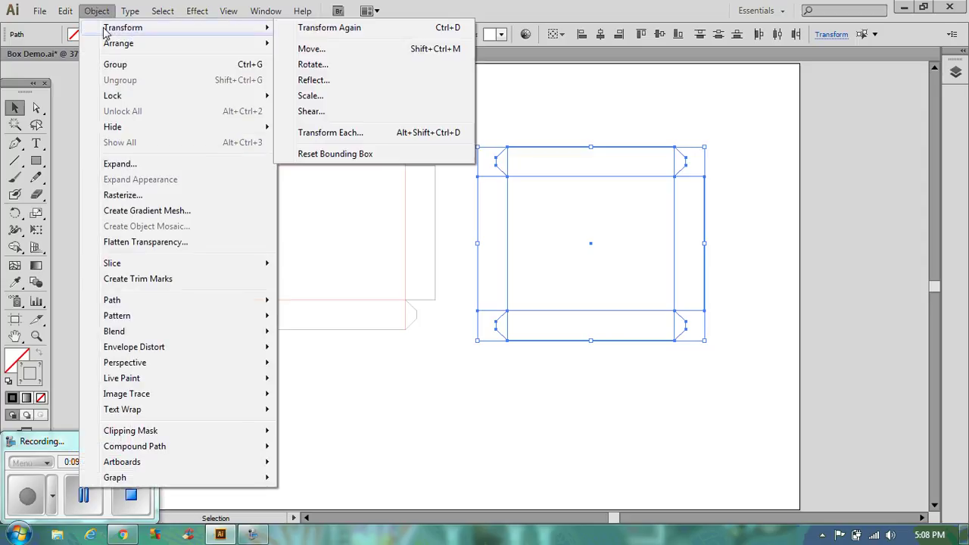
left_click(320, 96)
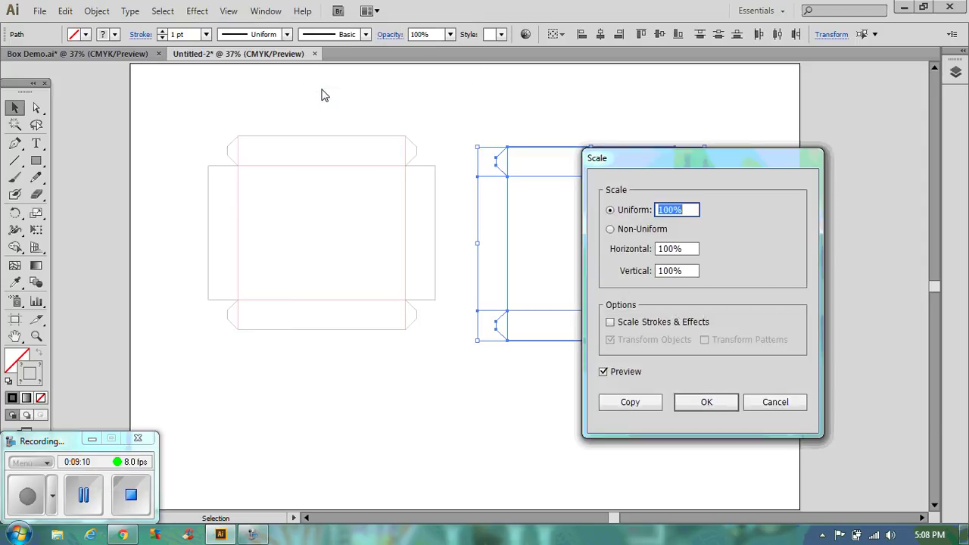
left_click_drag(714, 162, 793, 118)
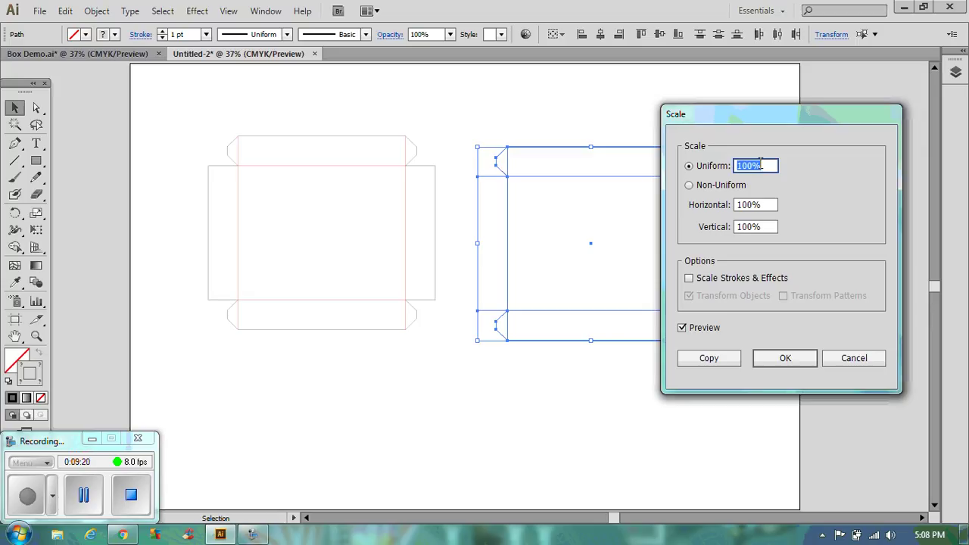
type("103")
left_click(779, 358)
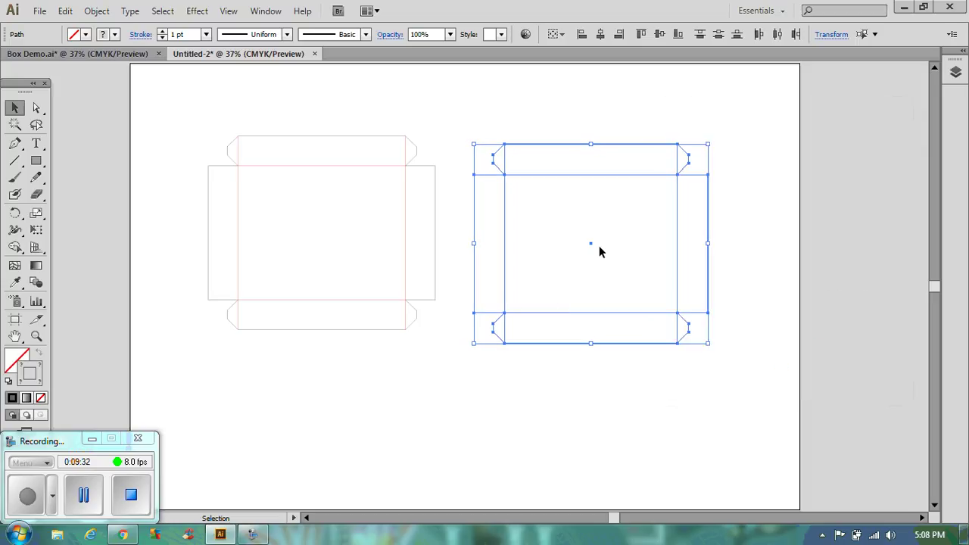
- Move the enlarged lid net against the base and zoom in to inspect the join
left_click_drag(596, 249, 554, 238)
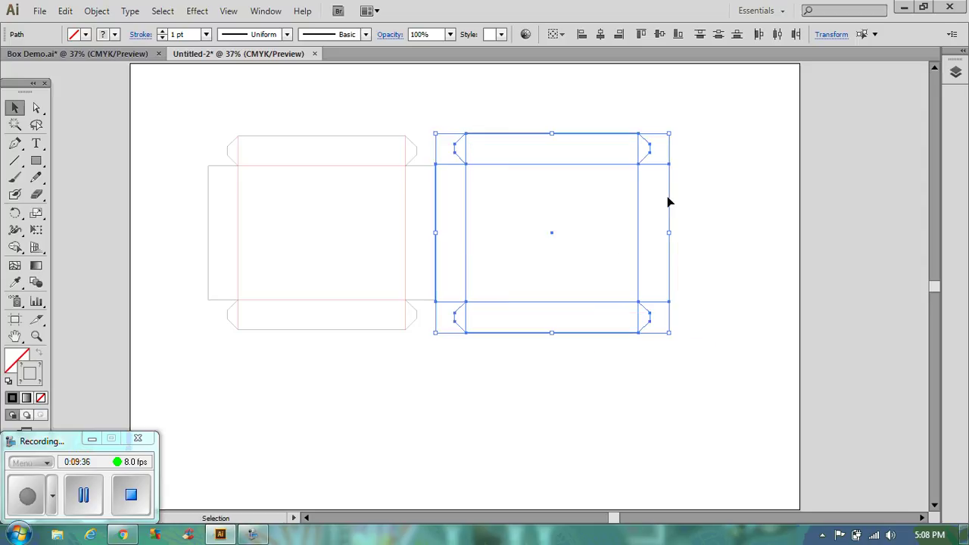
left_click(720, 201)
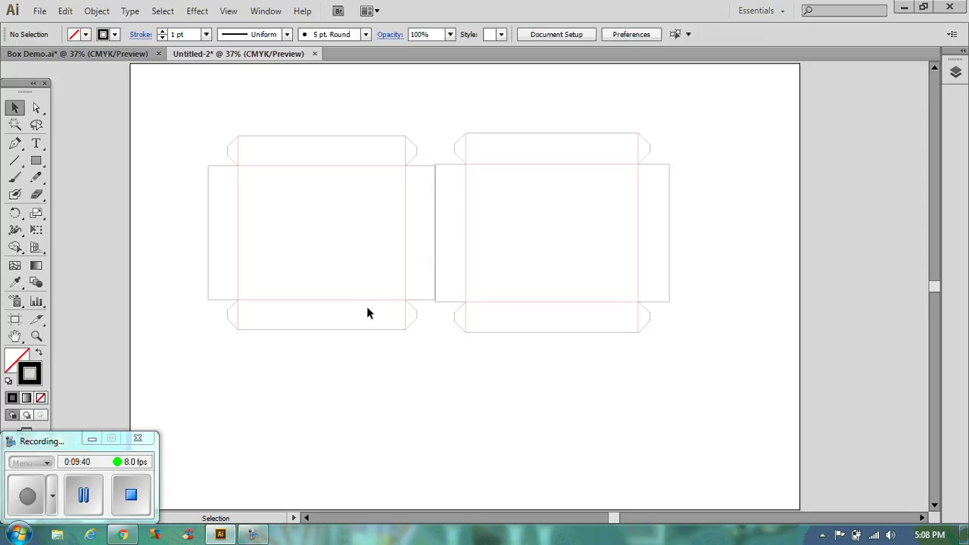
left_click(36, 336)
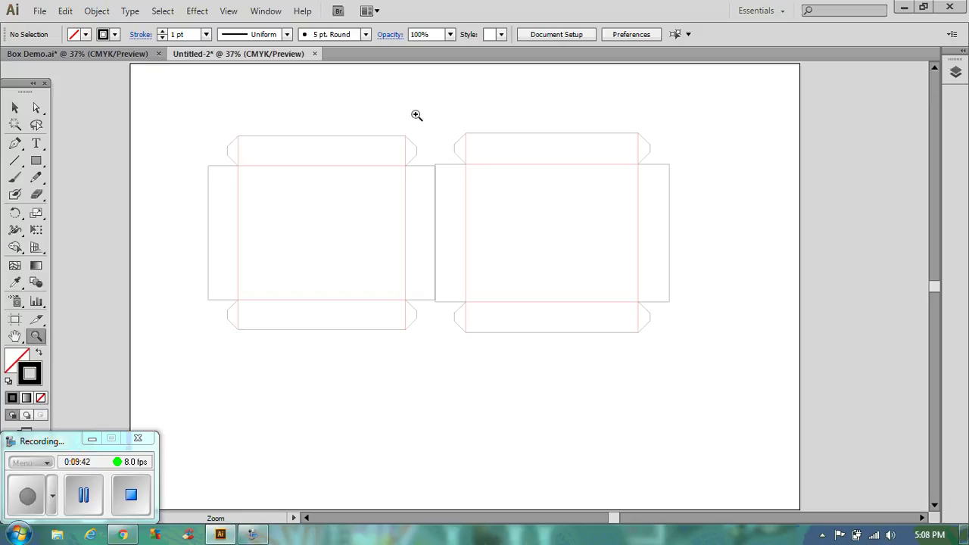
left_click_drag(384, 120, 532, 359)
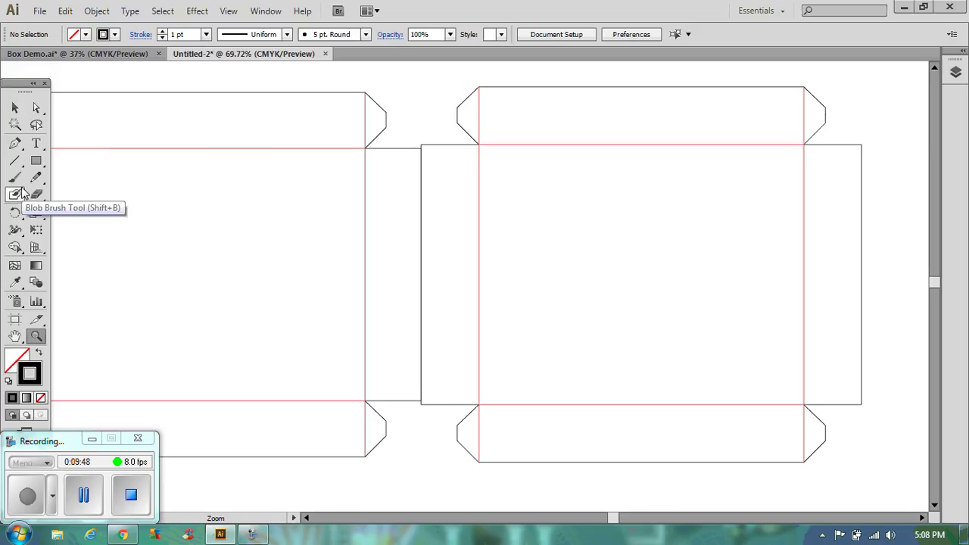
key("ctrl+0")
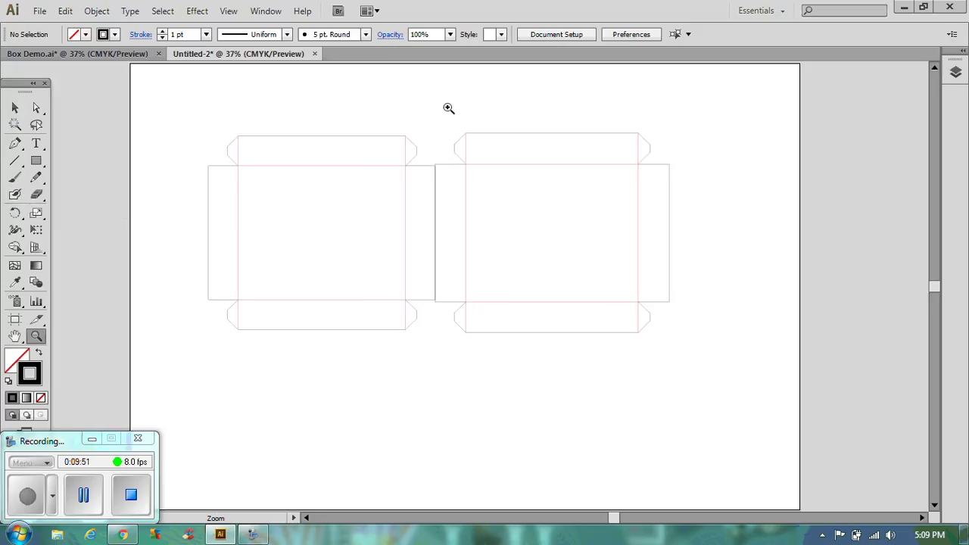
- Shift the lid net slightly right and copy the shared edge line over to it
left_click(15, 107)
left_click_drag(441, 104, 710, 365)
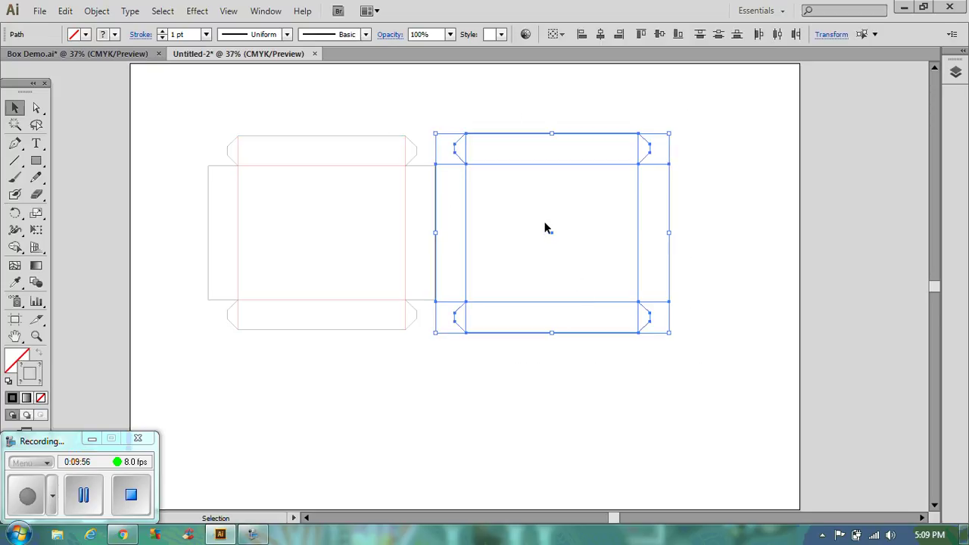
left_click_drag(552, 231, 562, 229)
left_click(423, 147)
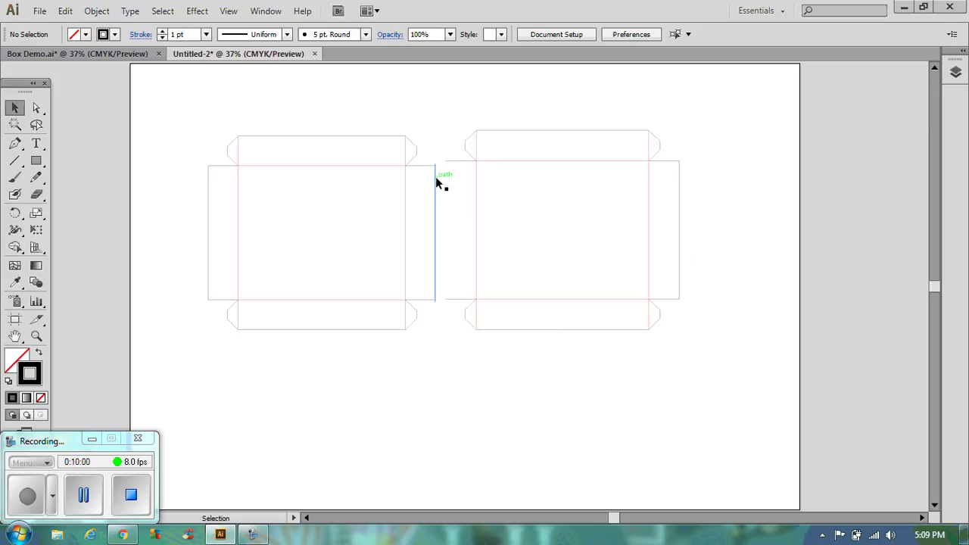
left_click_drag(436, 177, 443, 173)
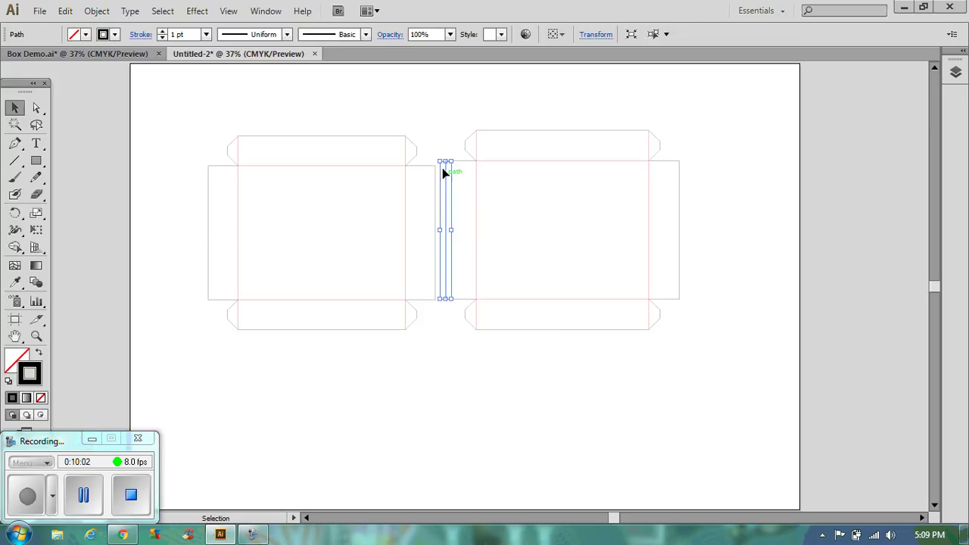
left_click(438, 114)
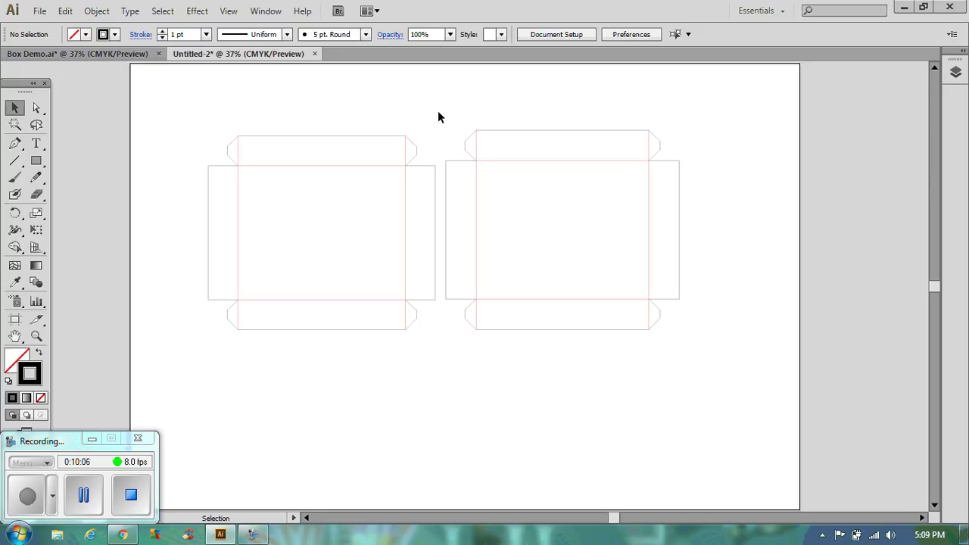
- Save the drawing to the Desktop as 'Box Base and Lid.ai' with default Illustrator options
left_click(39, 11)
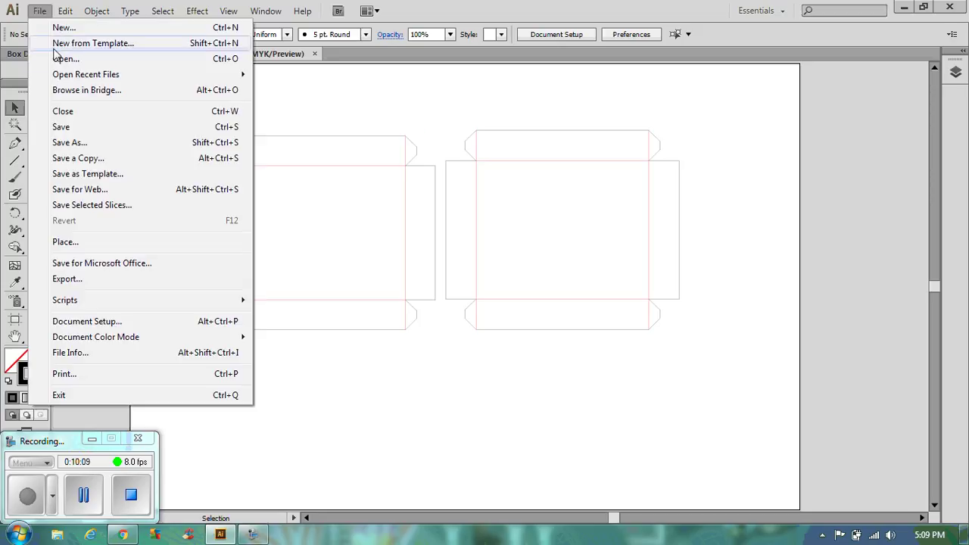
left_click(80, 144)
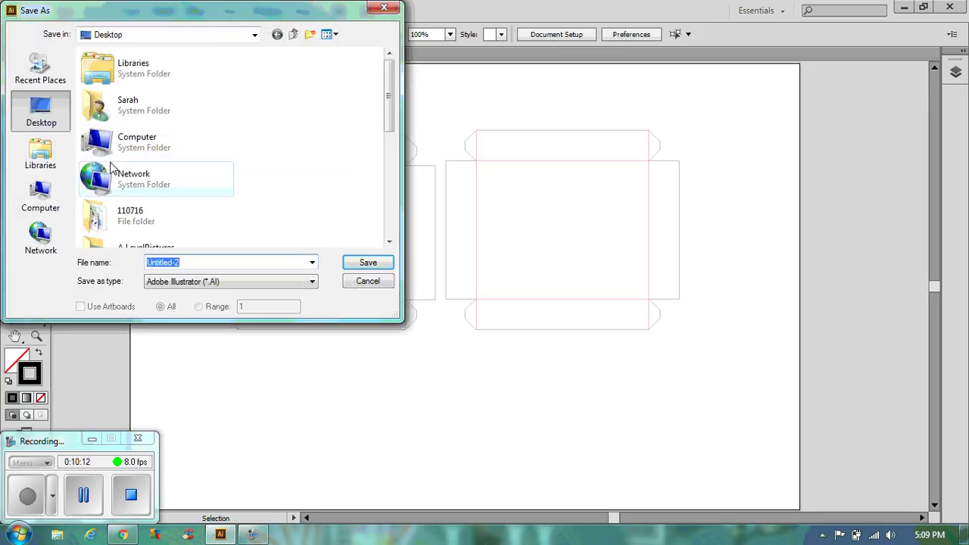
type("Bo")
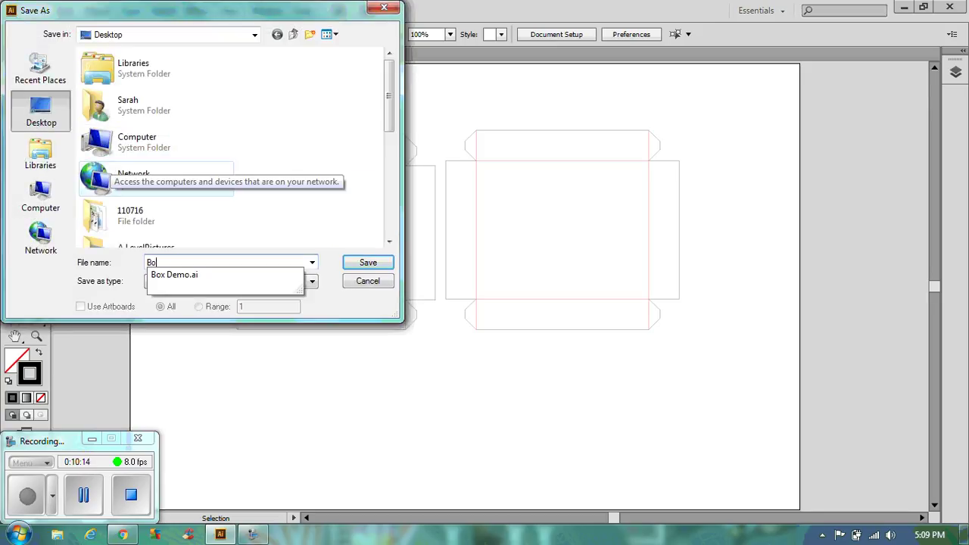
type("x 2")
key("BackSpace")
type("Base amd")
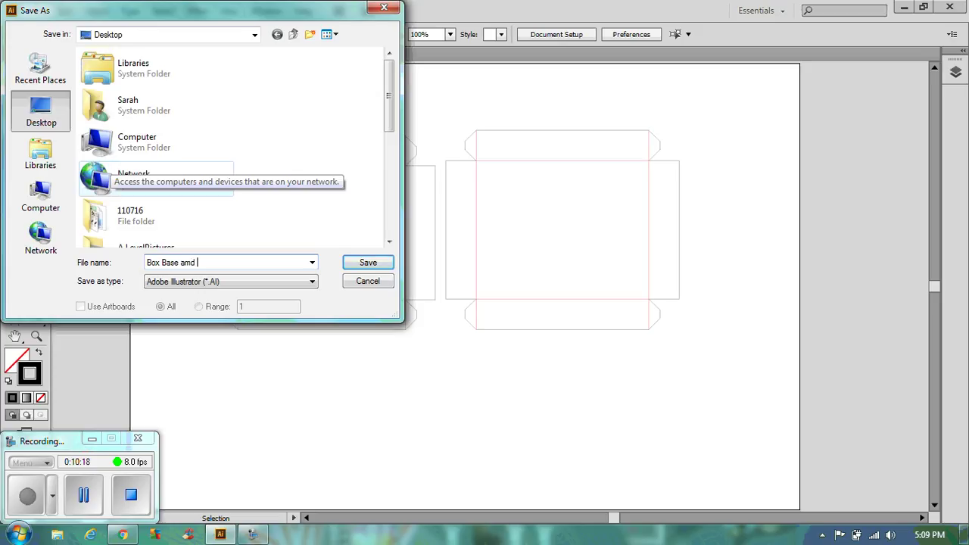
key("BackSpace")
key("BackSpace")
type("nd Lid")
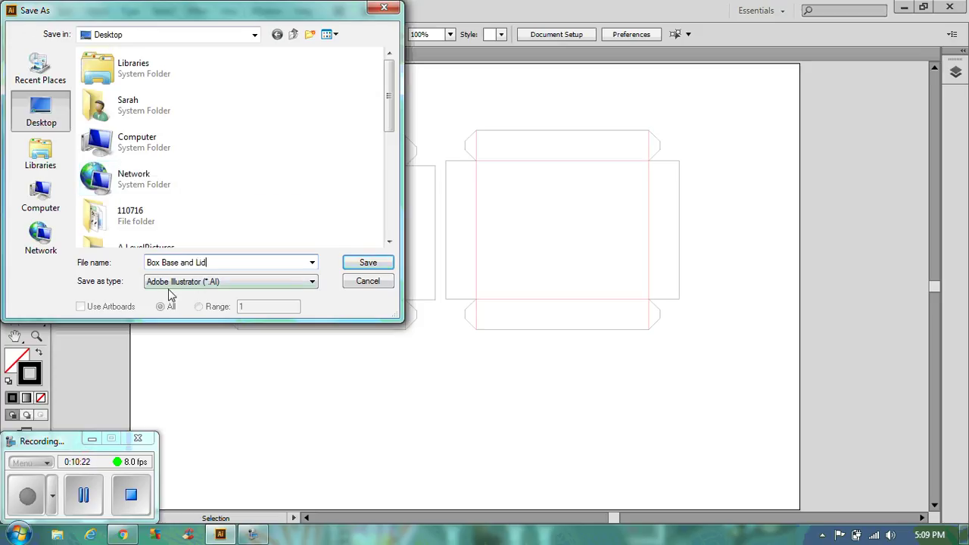
left_click(376, 271)
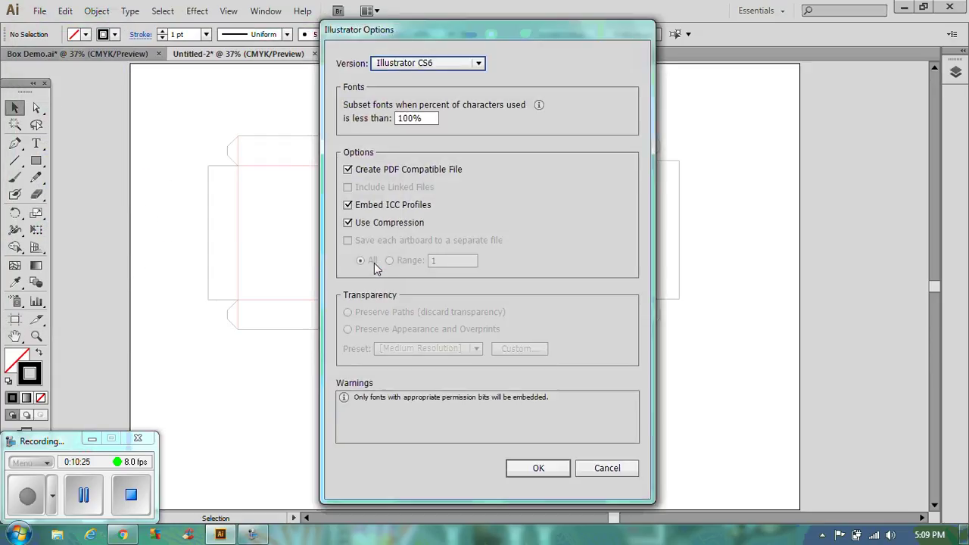
left_click(532, 468)
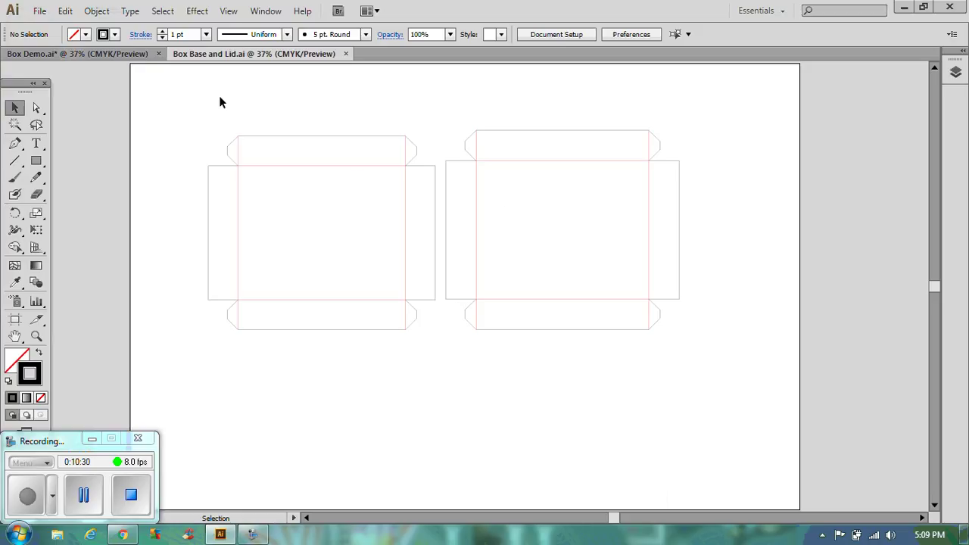
left_click_drag(177, 97, 697, 366)
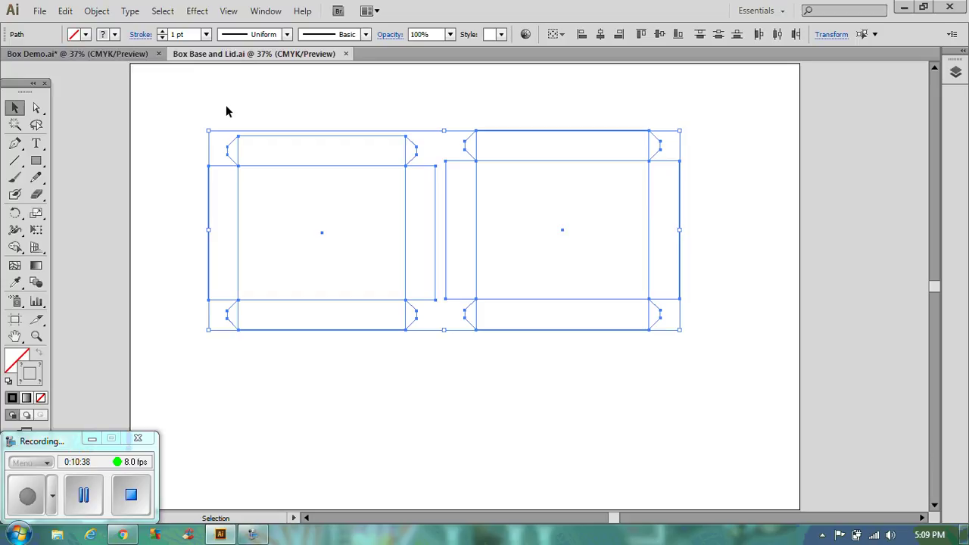
left_click(96, 11)
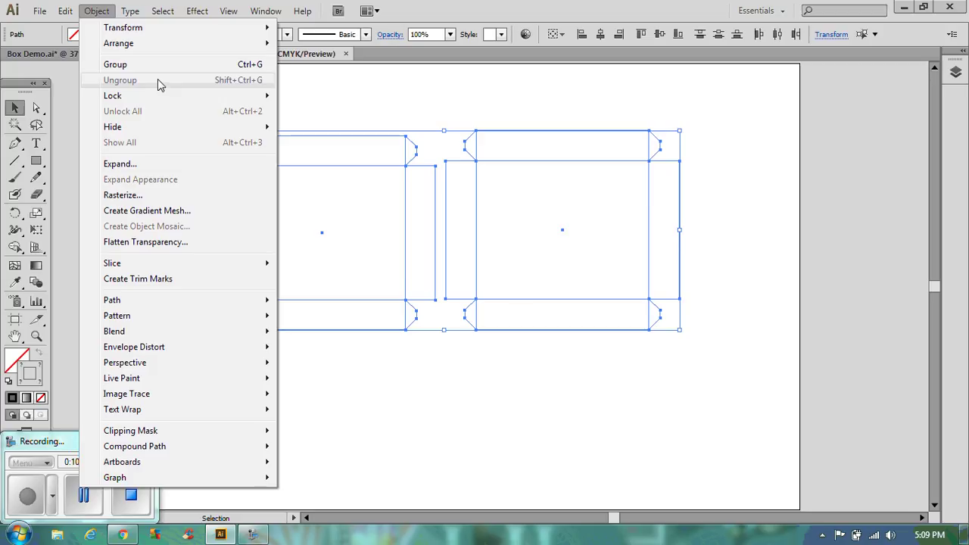
left_click(376, 119)
left_click(376, 119)
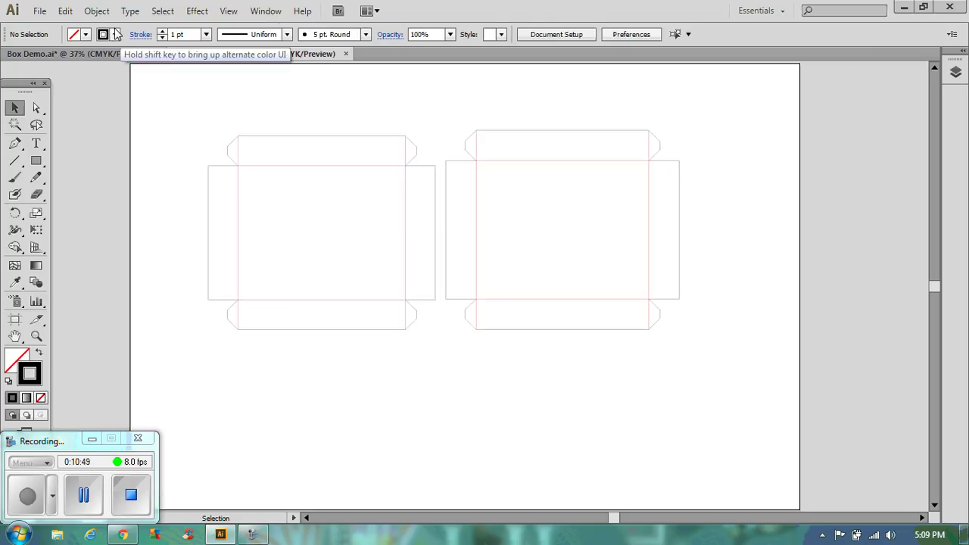
left_click(38, 10)
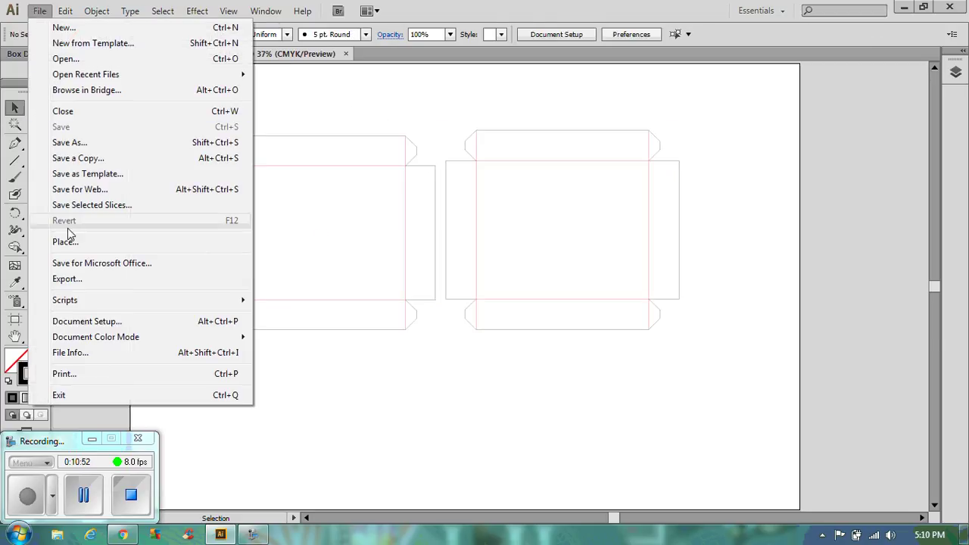
- Export both nets as 'Box Base and Lid.dxf' in AutoCAD DXF format at 1 mm per unit
left_click(64, 278)
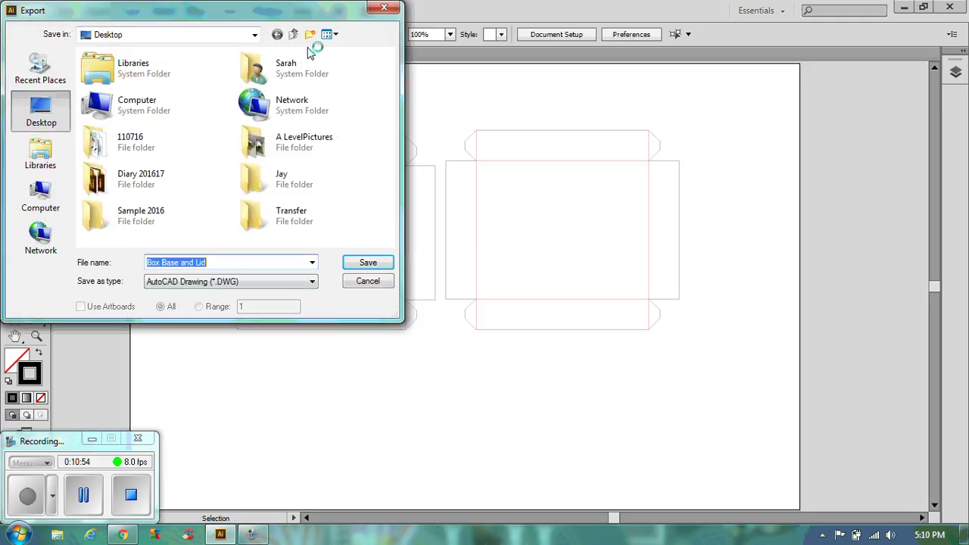
left_click_drag(308, 13, 500, 99)
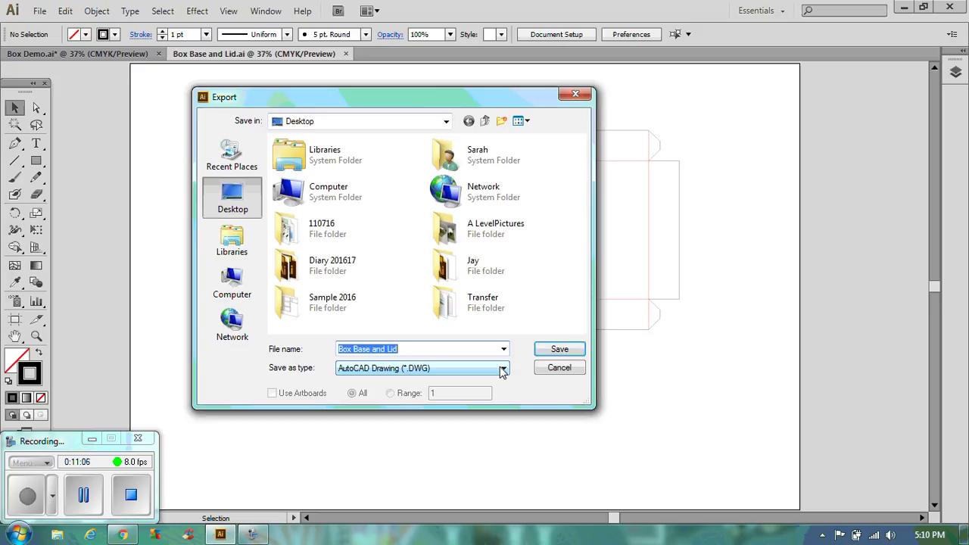
left_click(503, 369)
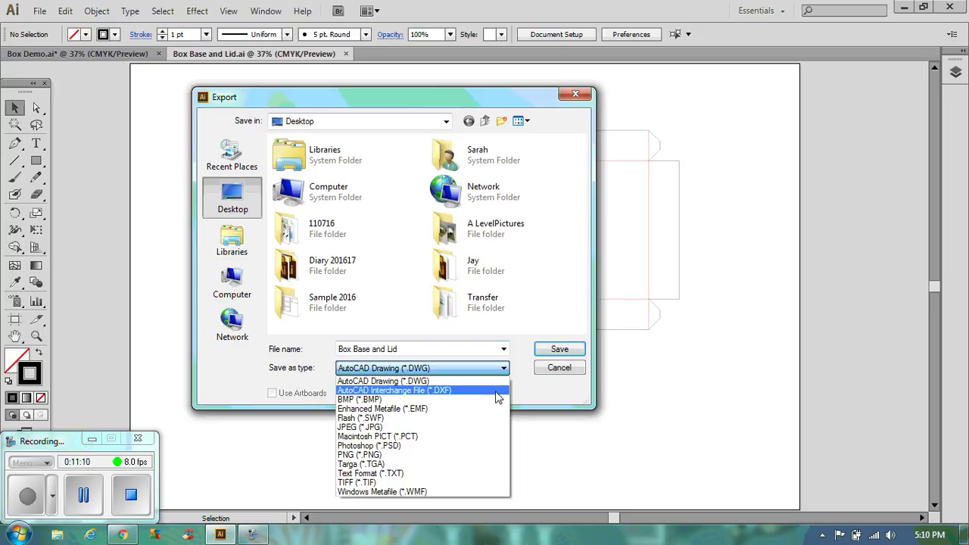
left_click(497, 390)
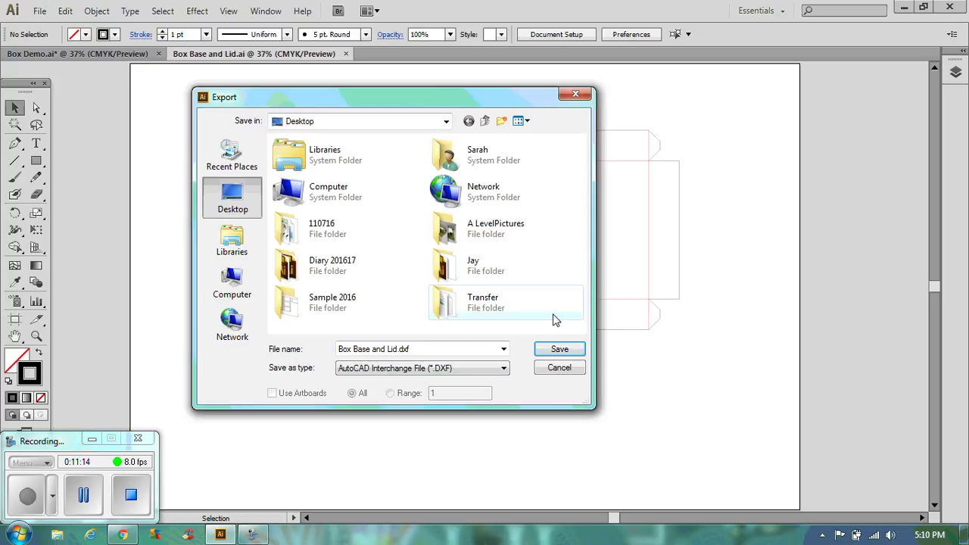
left_click(558, 351)
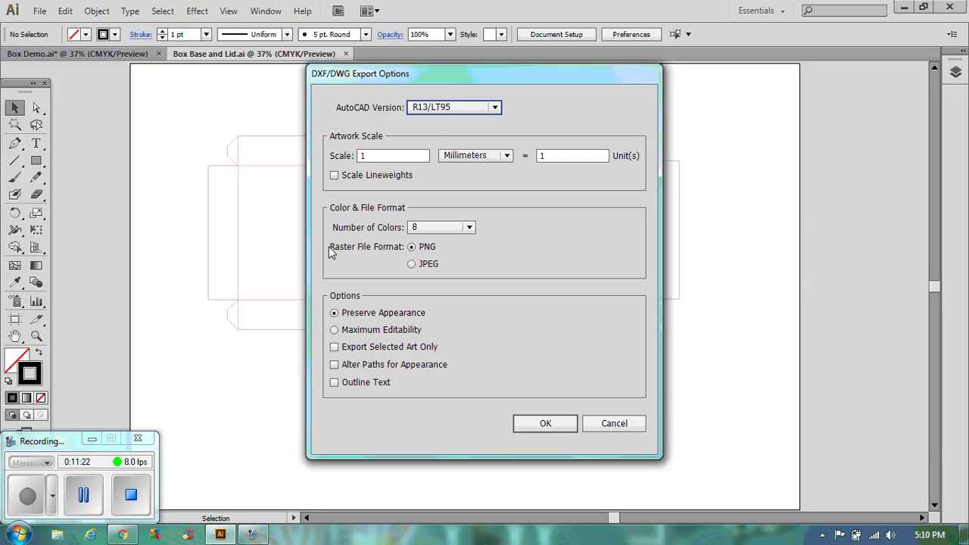
left_click(550, 426)
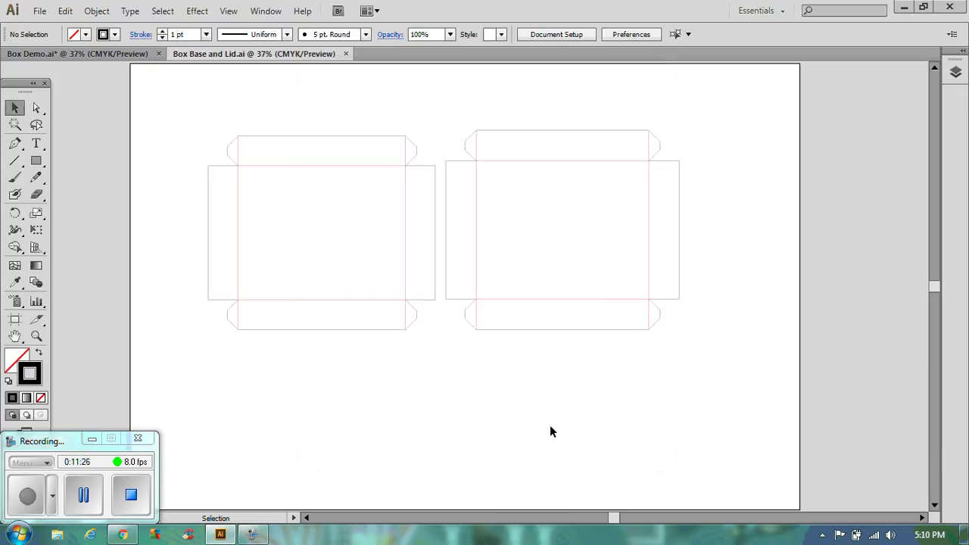